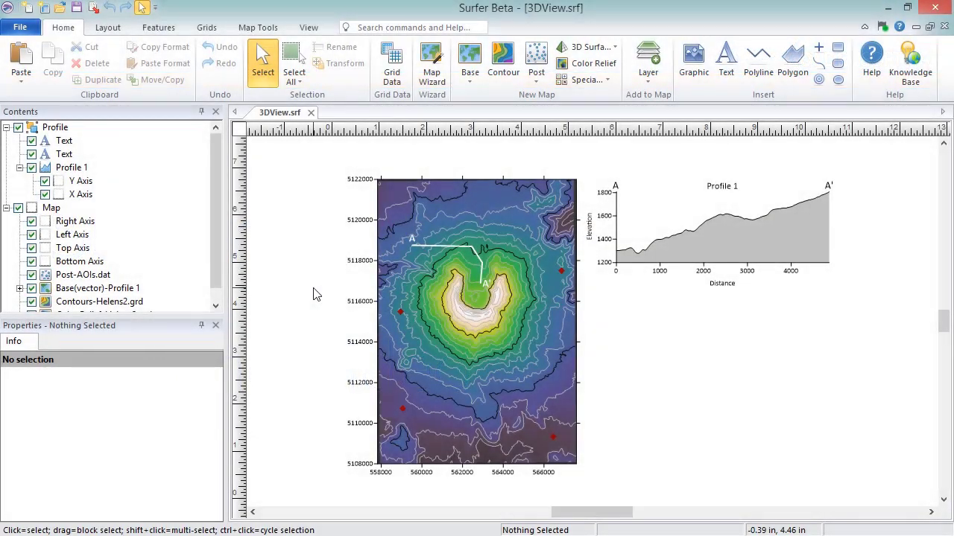
Select the Helens map and open it as a 3D View in a new 3DView.srf:2 tab
{"action": "left_click", "coordinate": [33, 210]}
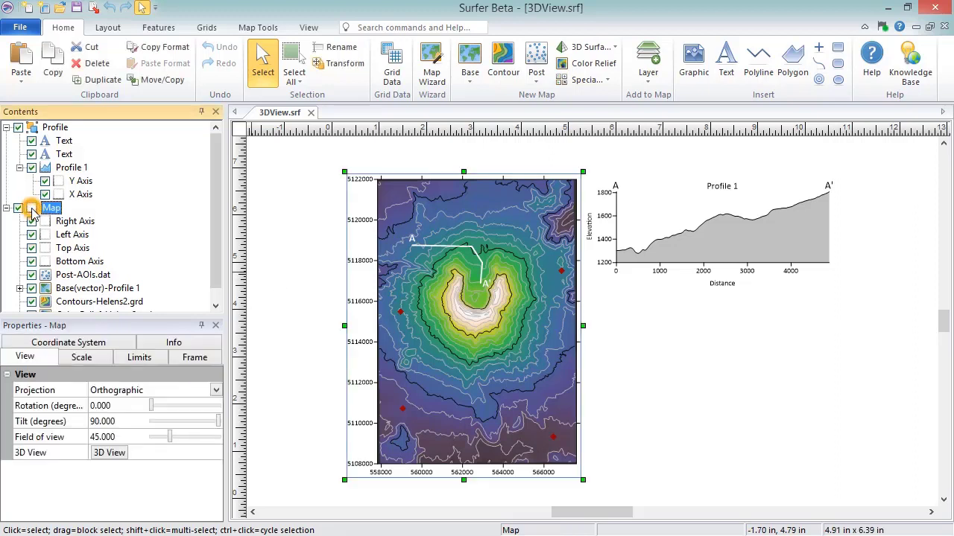
{"action": "left_click", "coordinate": [46, 363]}
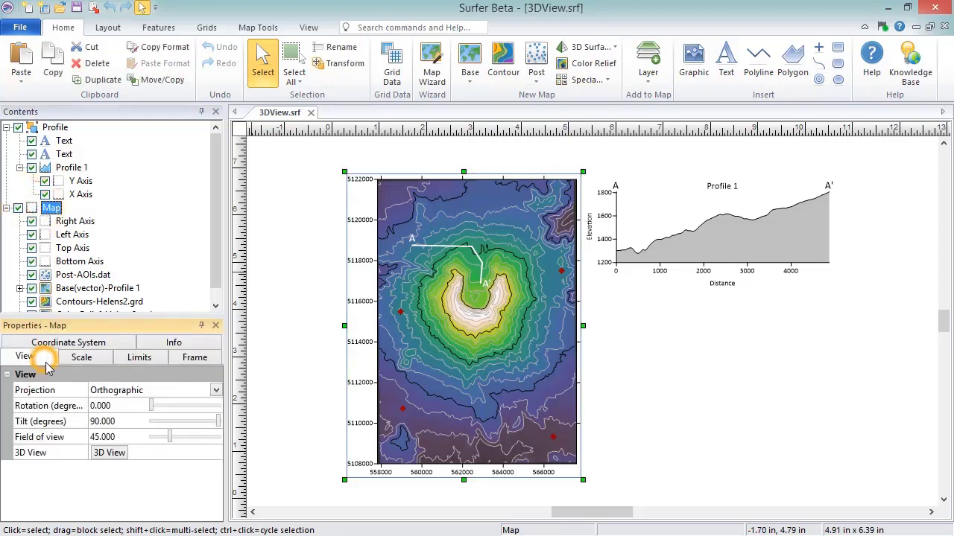
{"action": "left_click", "coordinate": [110, 453]}
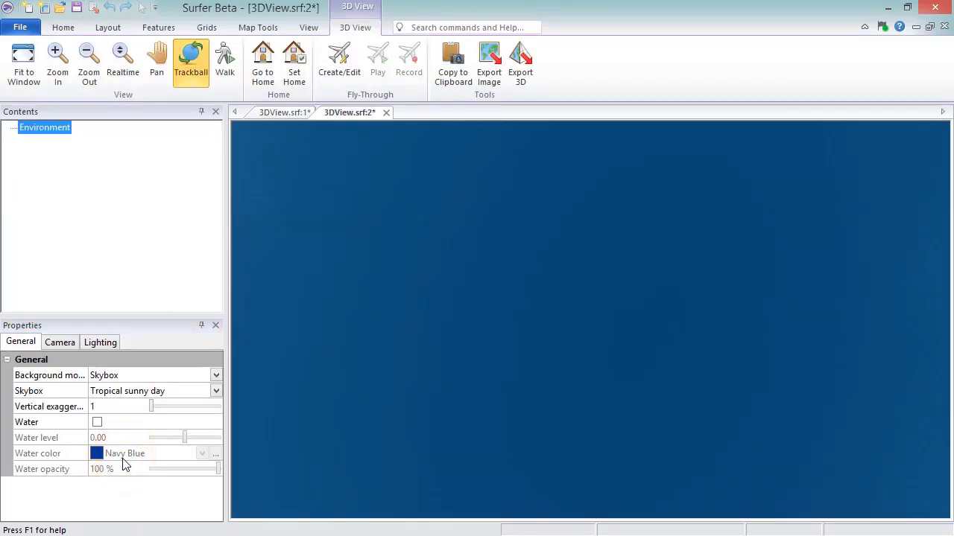
Tilt the Helens2 terrain with the Trackball into a perspective side view of the volcano
{"action": "left_click_drag", "start_coordinate": [678, 443], "coordinate": [894, 401]}
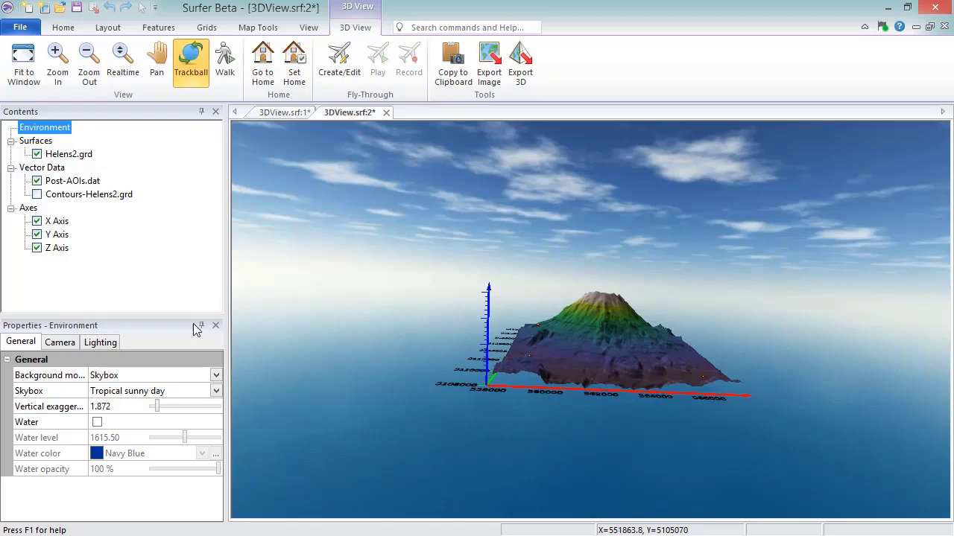
Show then hide the Contours-Helens2.grd layer, then return to the 3DView.srf:1 document
{"action": "left_click", "coordinate": [38, 195]}
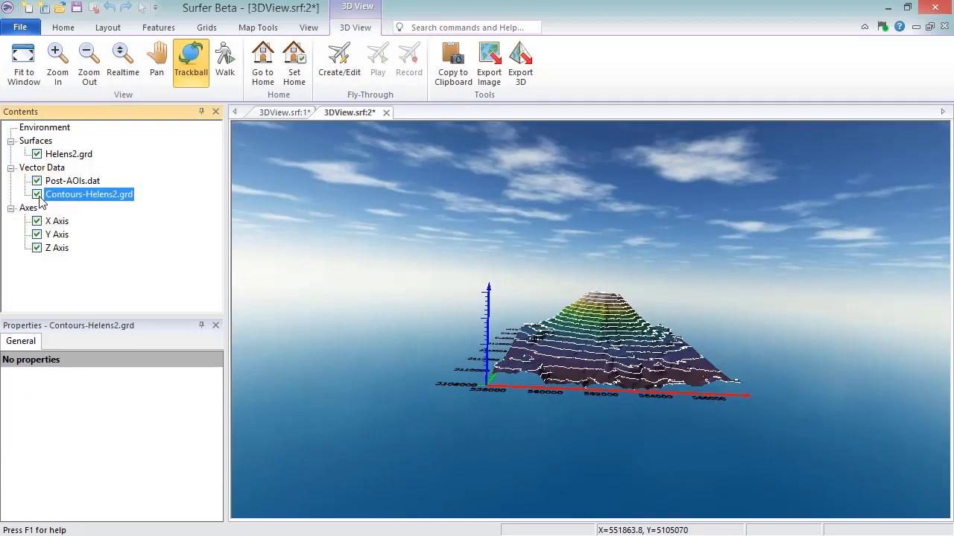
{"action": "left_click", "coordinate": [38, 196]}
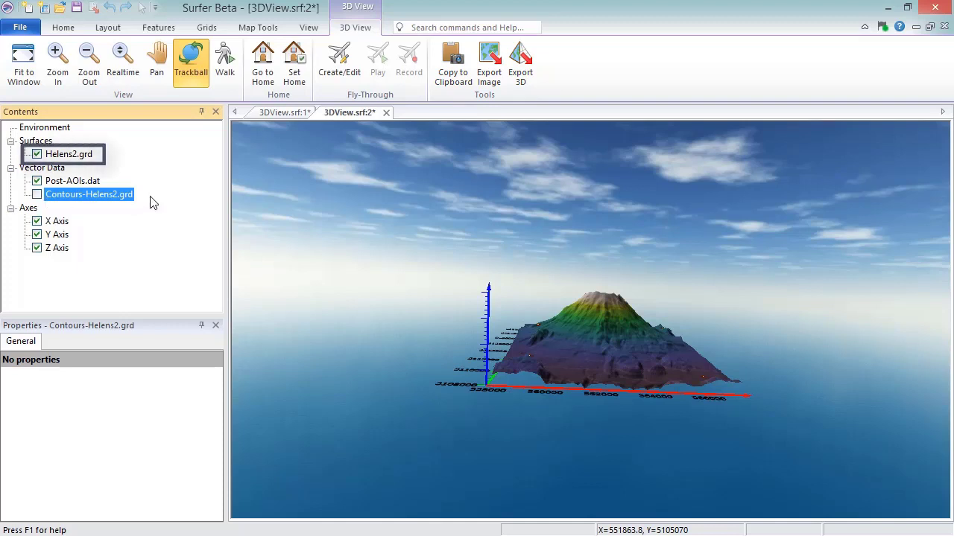
{"action": "left_click", "coordinate": [299, 115]}
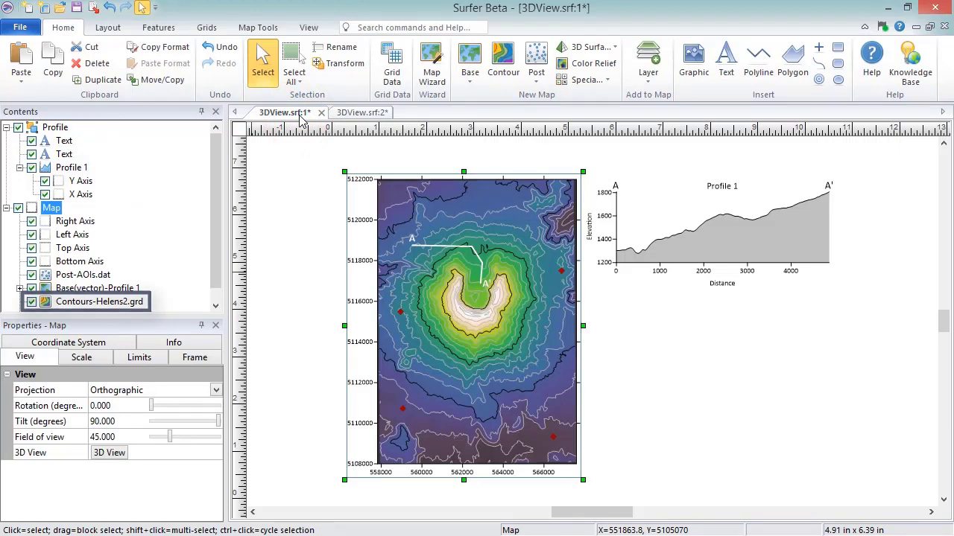
Switch to the 3DView.srf:2 document with the Helens2 3D terrain
{"action": "left_click", "coordinate": [375, 116]}
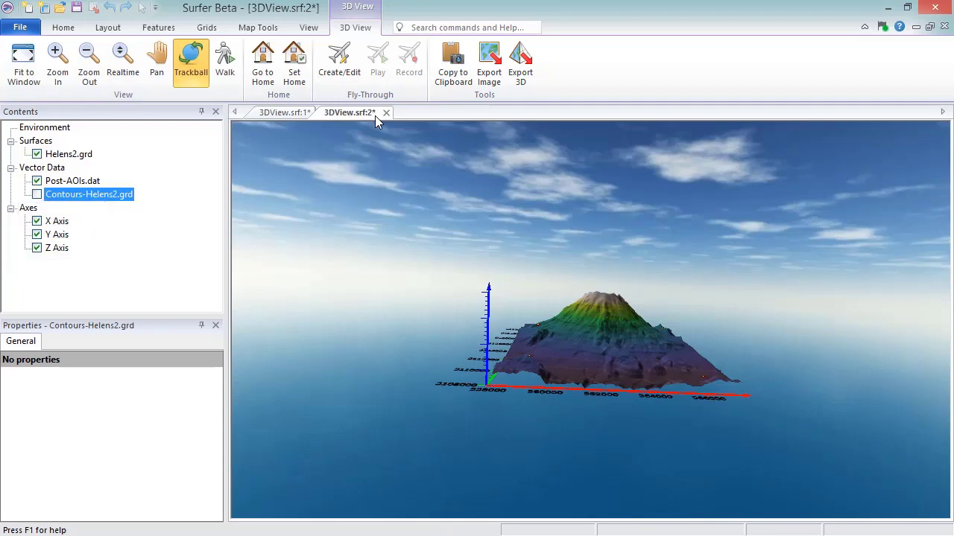
Set the Environment background mode to Color with a 10% Black background
{"action": "left_click", "coordinate": [58, 131]}
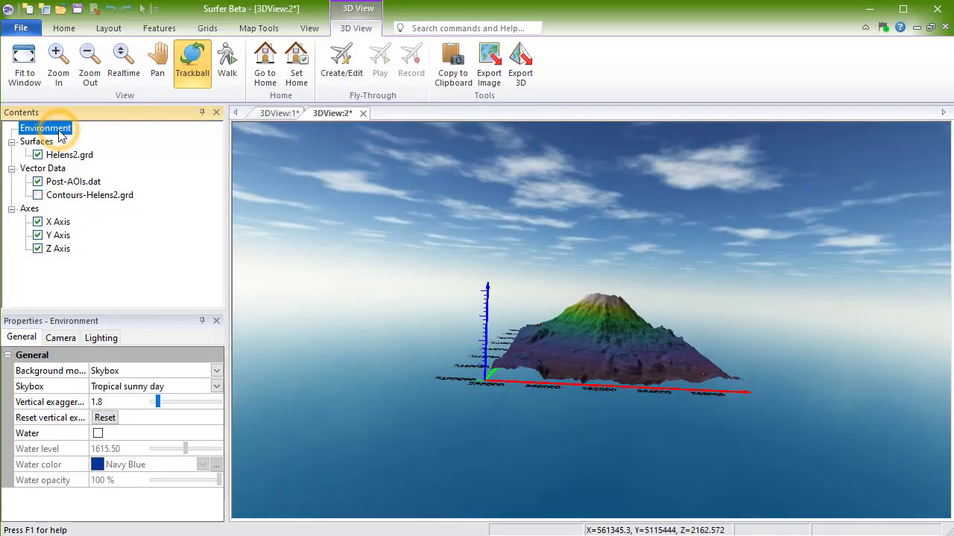
{"action": "left_click", "coordinate": [214, 370]}
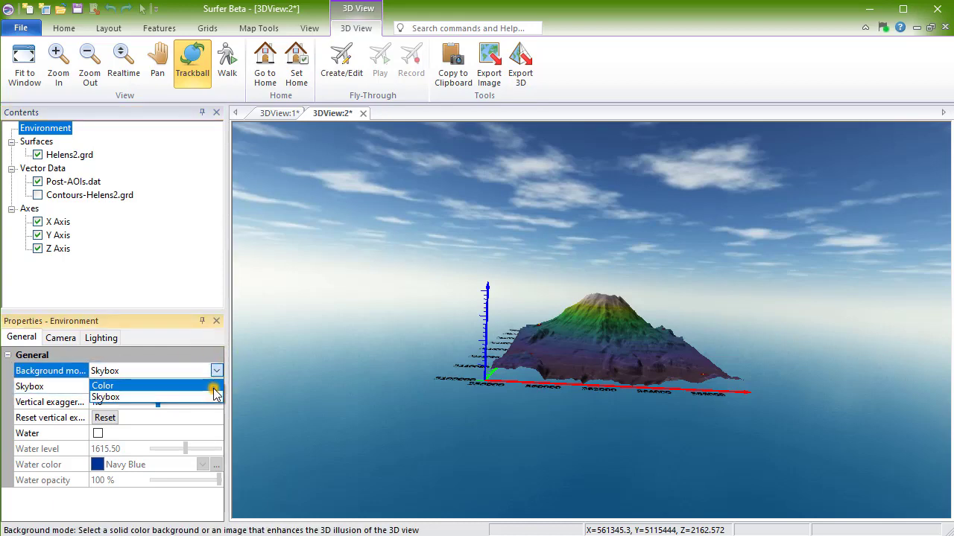
{"action": "left_click", "coordinate": [214, 386]}
{"action": "left_click", "coordinate": [203, 386]}
{"action": "left_click", "coordinate": [108, 423]}
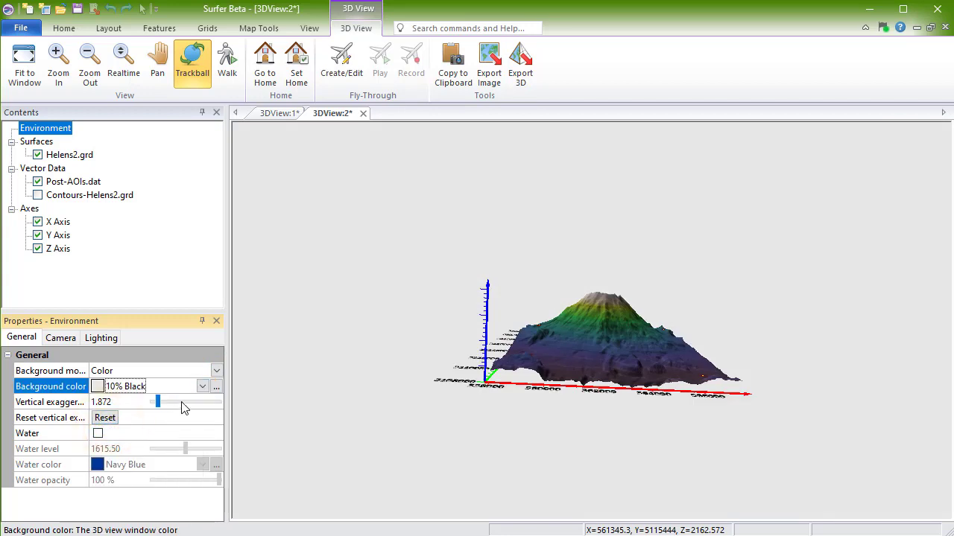
Try a large vertical exaggeration, then reset it to the default 1.872
{"action": "left_click", "coordinate": [183, 402]}
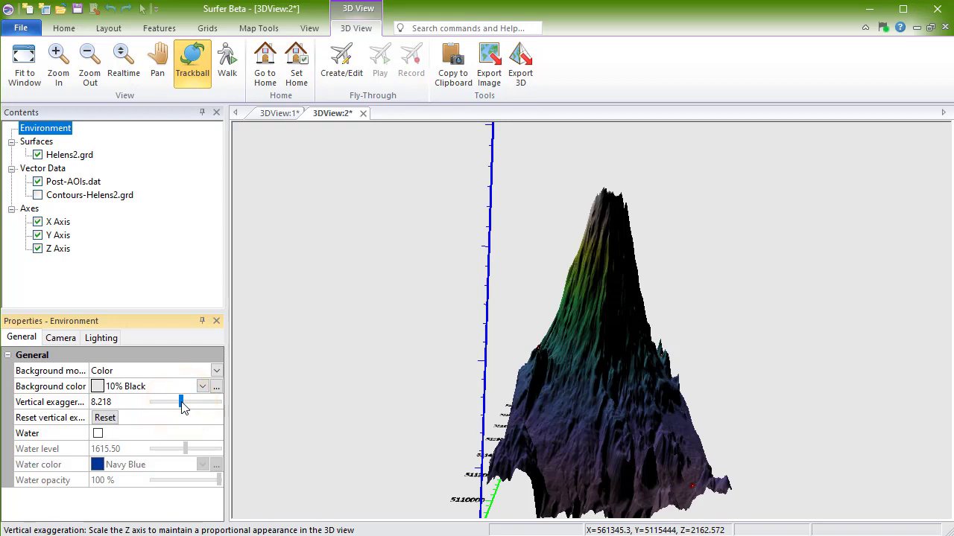
{"action": "left_click", "coordinate": [115, 422]}
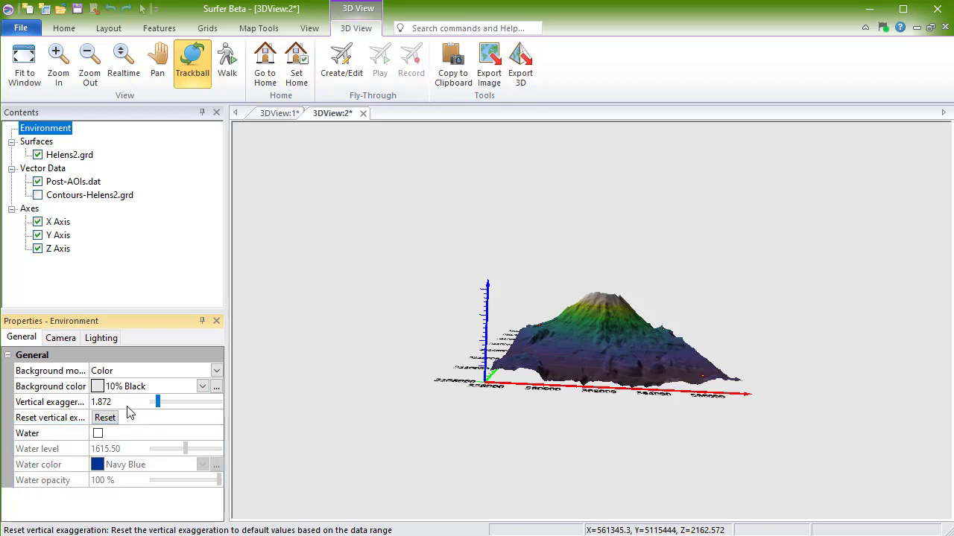
{"action": "left_click", "coordinate": [63, 339]}
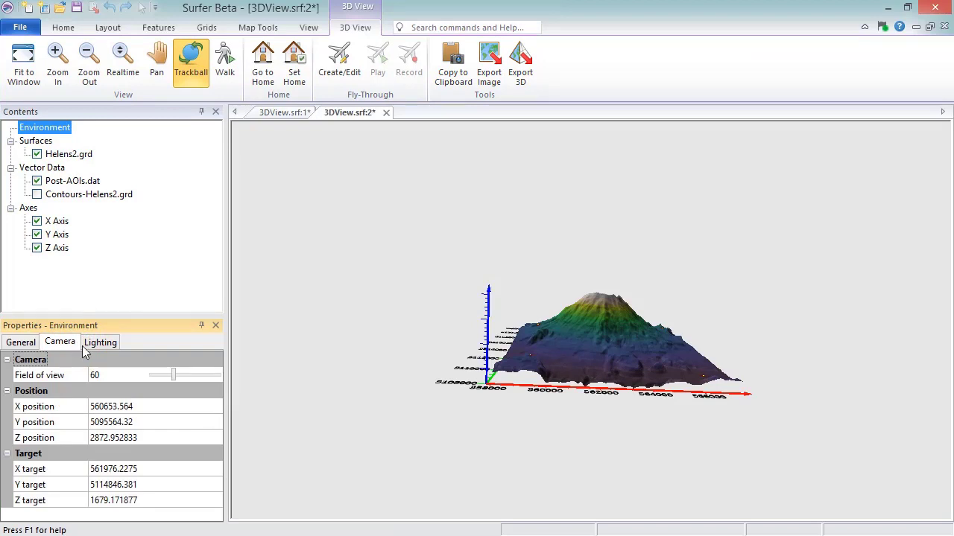
Narrow the camera field of view to about 40.56 and set camera Z position to 3000
{"action": "mouse_move", "coordinate": [173, 374]}
{"action": "left_mouse_down"}
{"action": "mouse_move", "coordinate": [187, 379]}
{"action": "mouse_move", "coordinate": [167, 379]}
{"action": "left_mouse_up"}
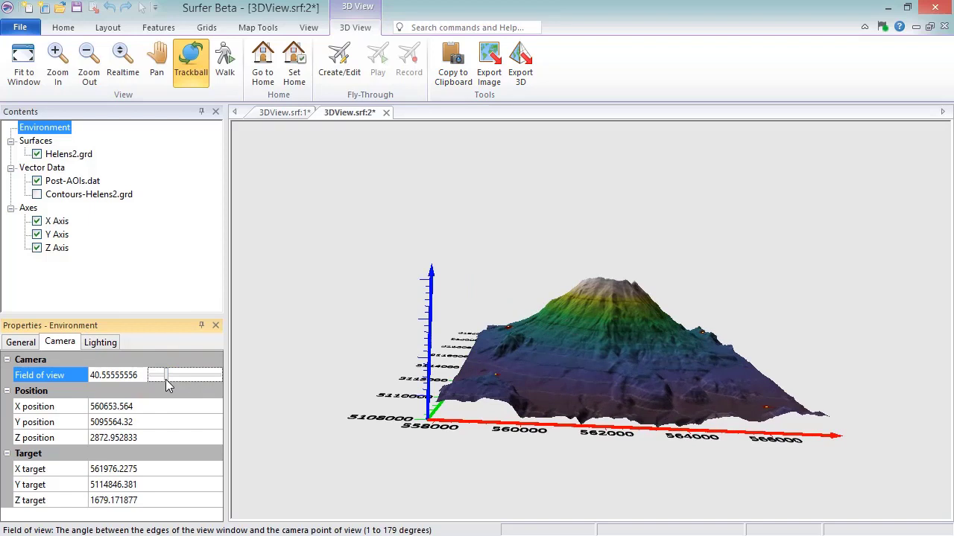
{"action": "left_click", "coordinate": [156, 436]}
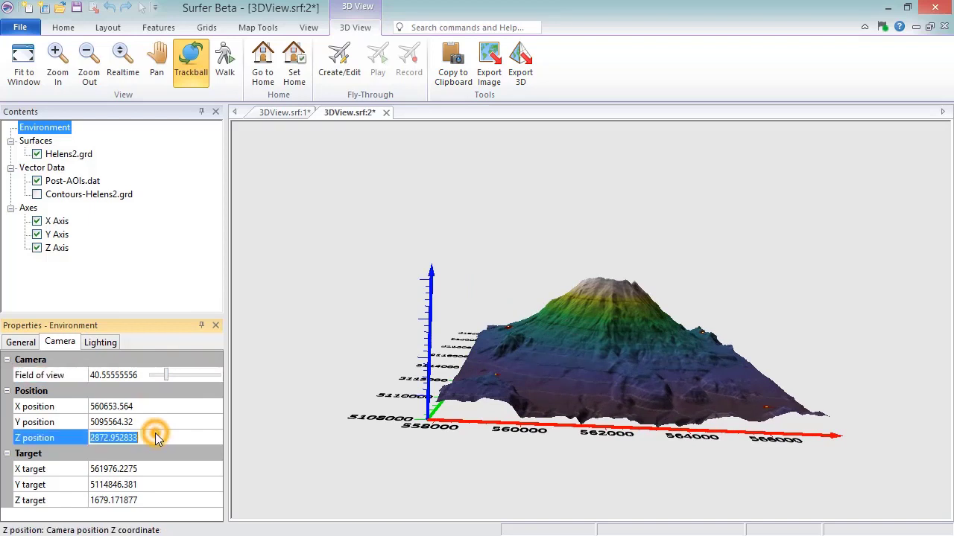
{"action": "type", "text": "3000"}
{"action": "key", "text": "Return"}
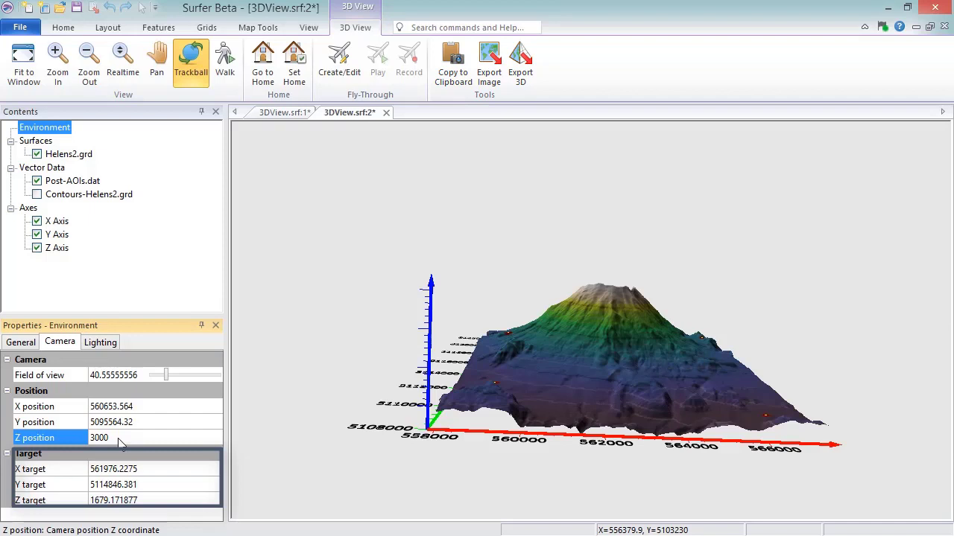
{"action": "left_click", "coordinate": [358, 27]}
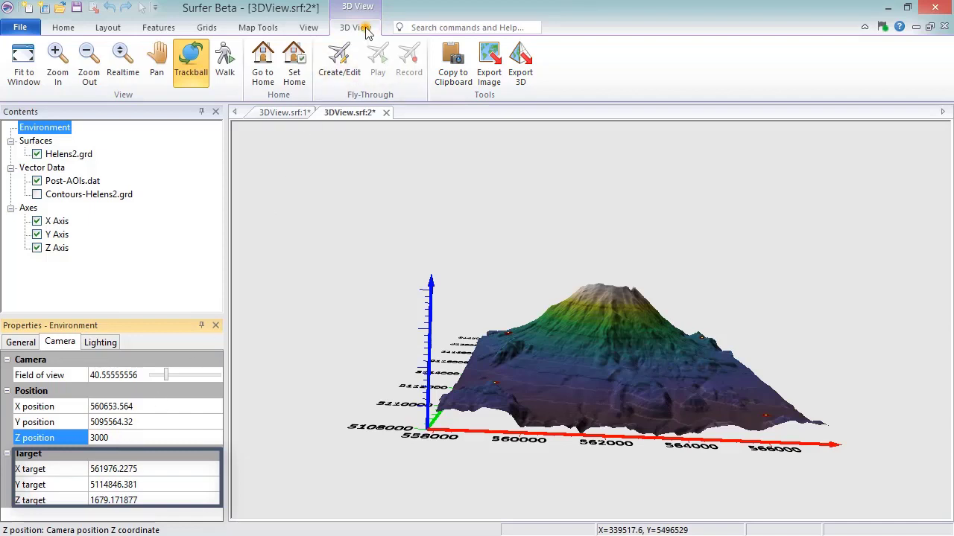
Fit the terrain to the window, then zoom in, out, and in realtime
{"action": "left_click", "coordinate": [23, 63]}
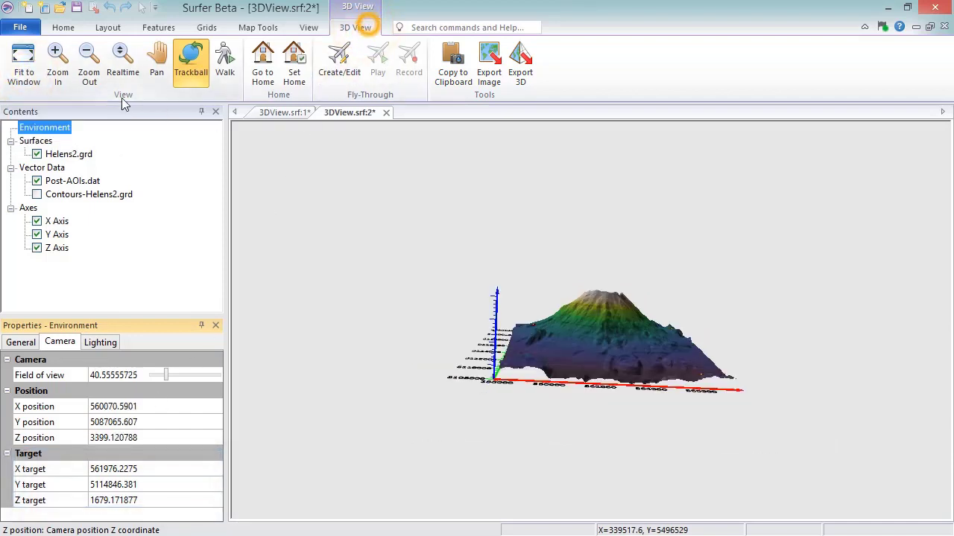
{"action": "left_click", "coordinate": [58, 63]}
{"action": "left_click", "coordinate": [605, 343]}
{"action": "left_click", "coordinate": [88, 63]}
{"action": "left_click", "coordinate": [606, 339]}
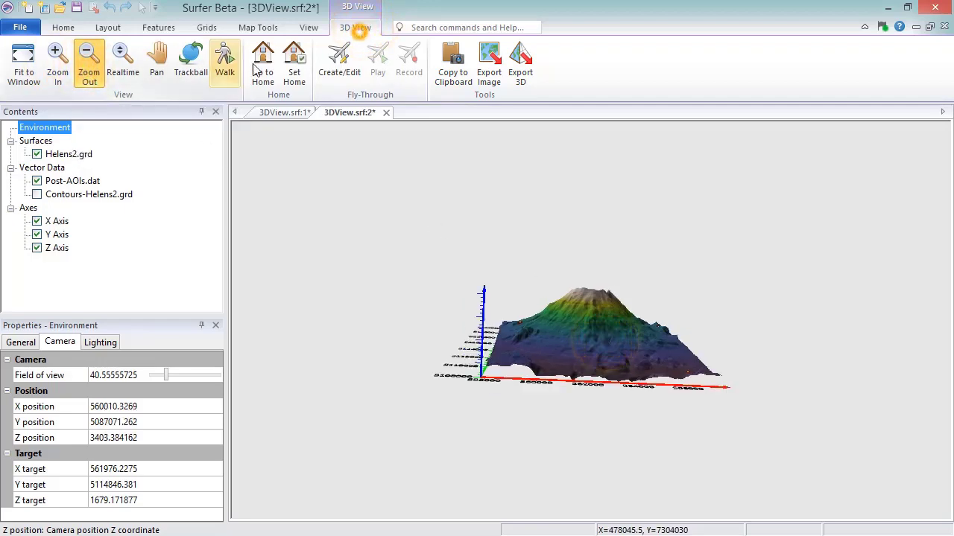
{"action": "left_click", "coordinate": [123, 61]}
{"action": "left_click_drag", "start_coordinate": [403, 384], "coordinate": [407, 255]}
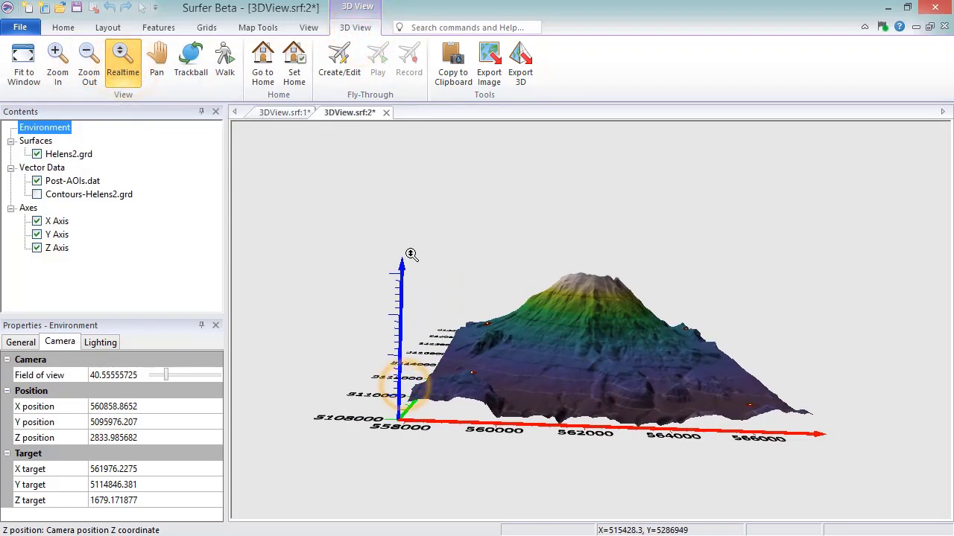
{"action": "left_click", "coordinate": [373, 29]}
Pan the terrain within the view and rotate it with the Trackball to a new side
{"action": "left_click", "coordinate": [157, 64]}
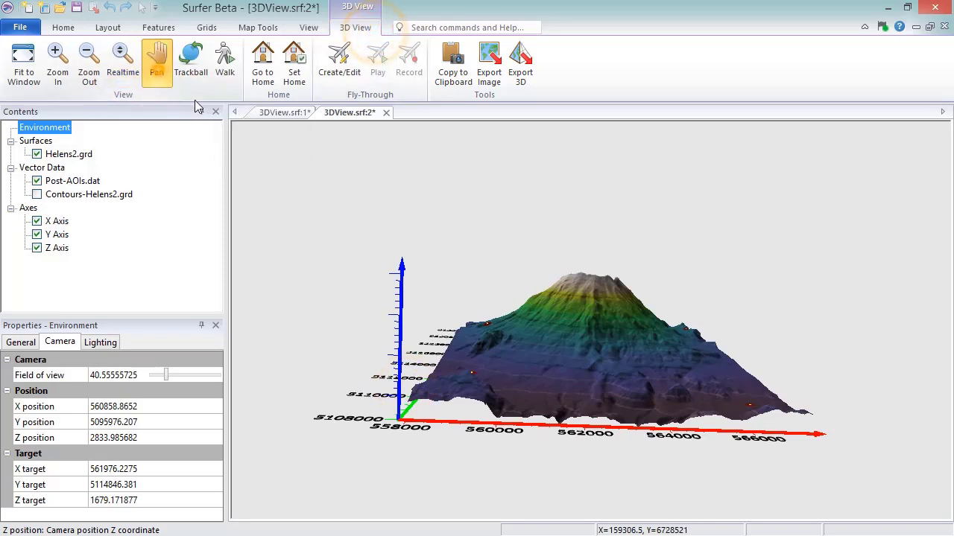
{"action": "left_click_drag", "start_coordinate": [502, 389], "coordinate": [517, 271]}
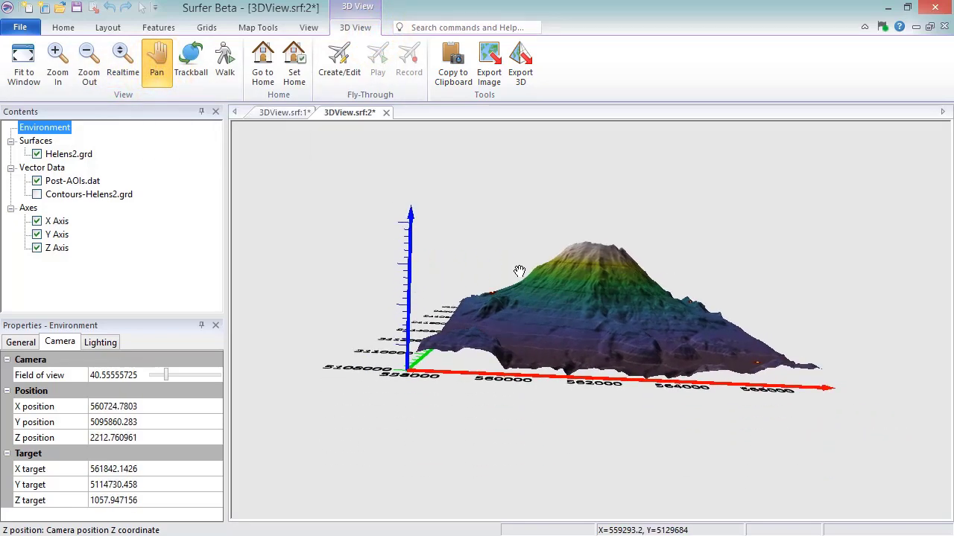
{"action": "left_click", "coordinate": [359, 22]}
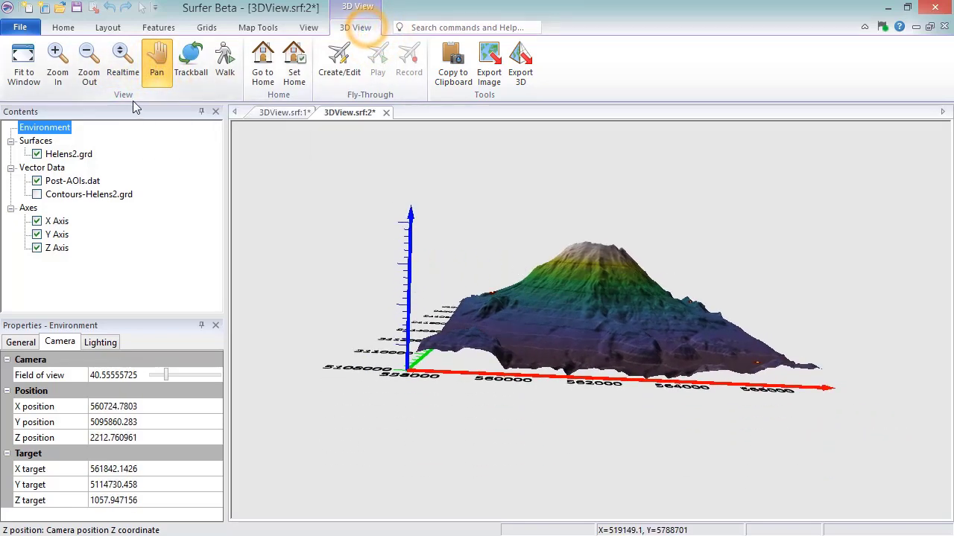
{"action": "left_click", "coordinate": [191, 63]}
{"action": "left_click_drag", "start_coordinate": [714, 319], "coordinate": [386, 318]}
{"action": "left_click_drag", "start_coordinate": [820, 308], "coordinate": [754, 336]}
{"action": "left_click", "coordinate": [363, 27]}
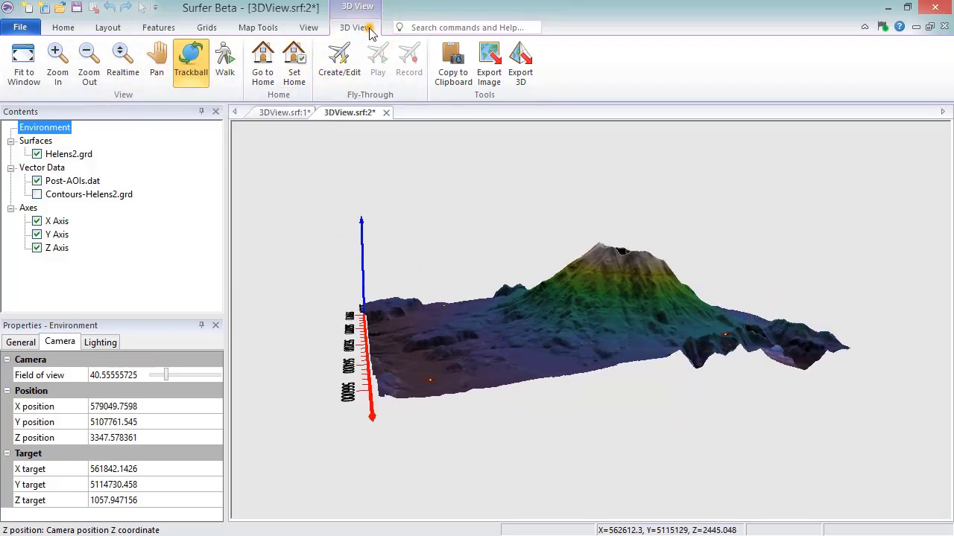
Fly the camera down across the terrain at ground level, then return to Trackball rotation
{"action": "left_click", "coordinate": [225, 67]}
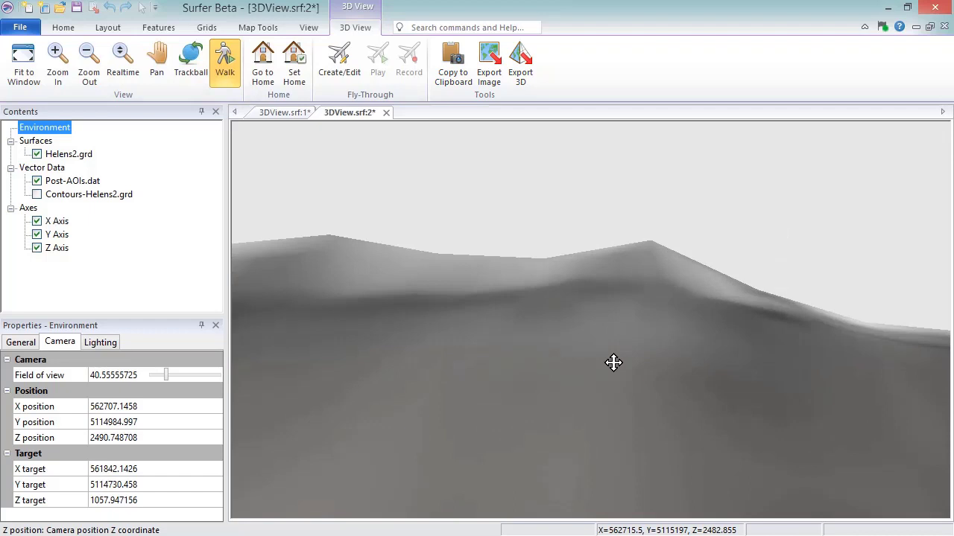
{"action": "left_click_drag", "start_coordinate": [613, 363], "coordinate": [848, 398]}
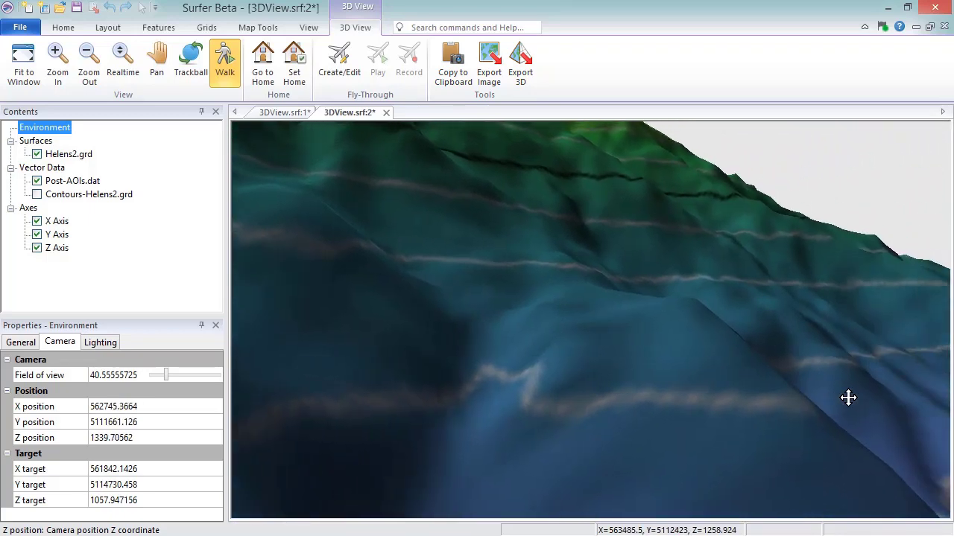
{"action": "scroll", "coordinate": [479, 413], "scroll_direction": "down", "scroll_amount": 1}
{"action": "scroll", "coordinate": [479, 412], "scroll_direction": "down", "scroll_amount": 5}
{"action": "scroll", "coordinate": [483, 432], "scroll_direction": "up", "scroll_amount": 10}
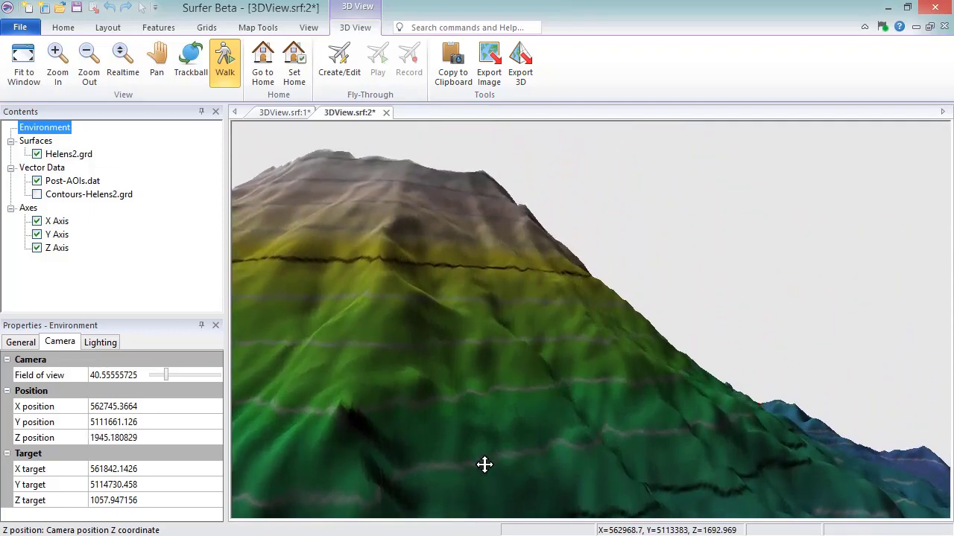
{"action": "left_click", "coordinate": [360, 27]}
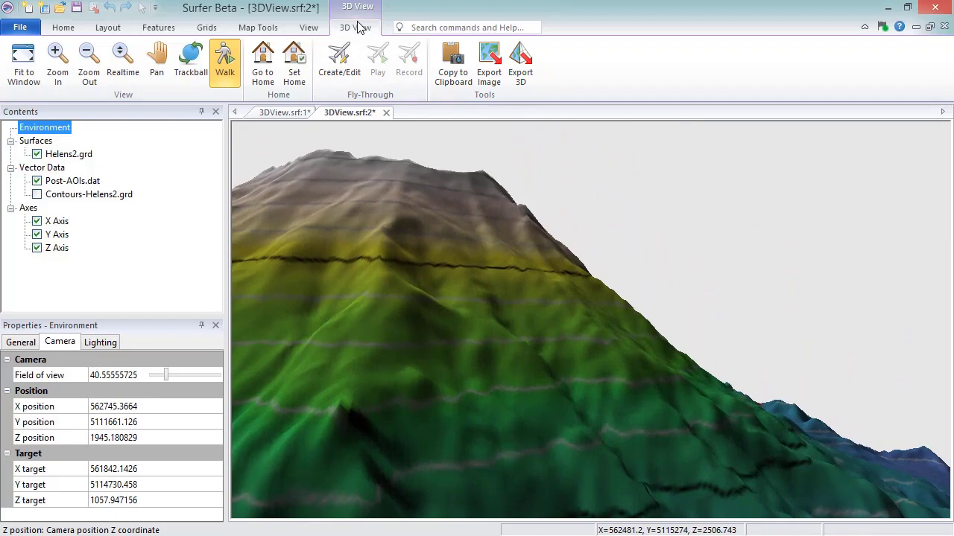
{"action": "left_click", "coordinate": [192, 69]}
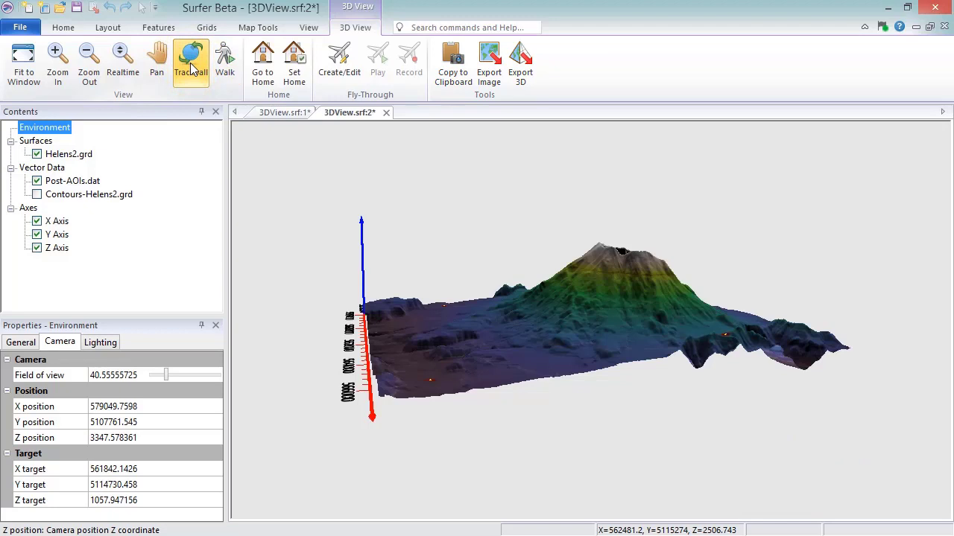
Save the current view as Home, orbit away, and restore the Home view
{"action": "left_click", "coordinate": [365, 27]}
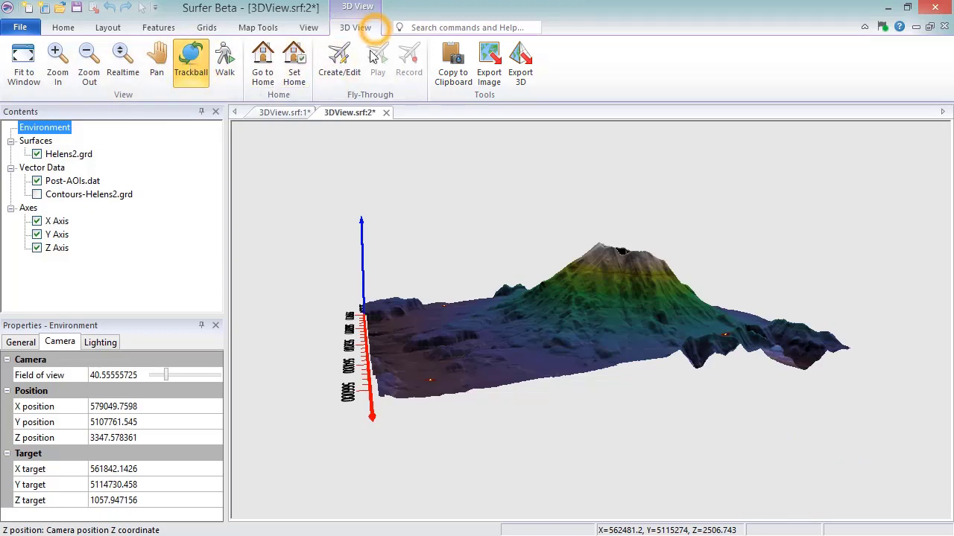
{"action": "left_click", "coordinate": [306, 80]}
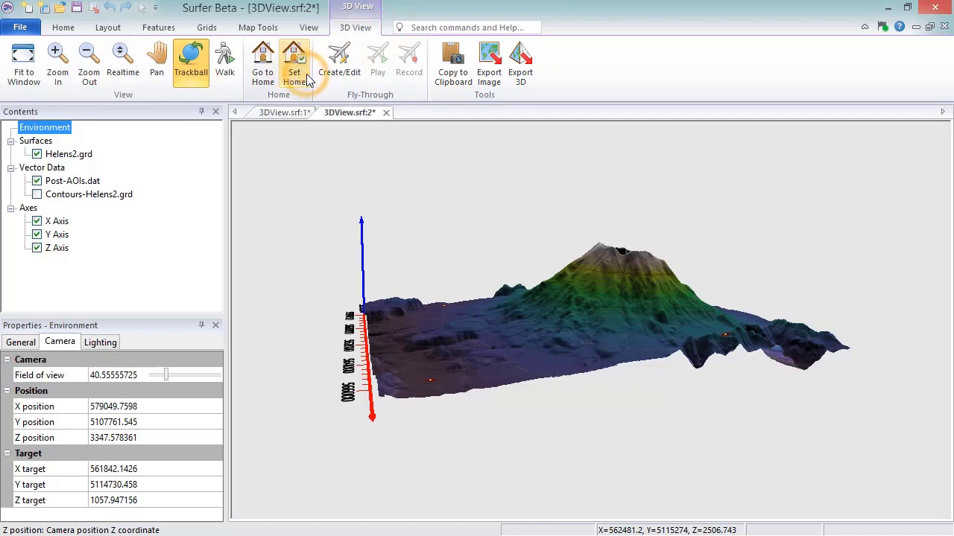
{"action": "mouse_move", "coordinate": [313, 343]}
{"action": "left_mouse_down"}
{"action": "mouse_move", "coordinate": [568, 330]}
{"action": "mouse_move", "coordinate": [841, 334]}
{"action": "mouse_move", "coordinate": [651, 241]}
{"action": "mouse_move", "coordinate": [600, 372]}
{"action": "mouse_move", "coordinate": [599, 409]}
{"action": "left_mouse_up"}
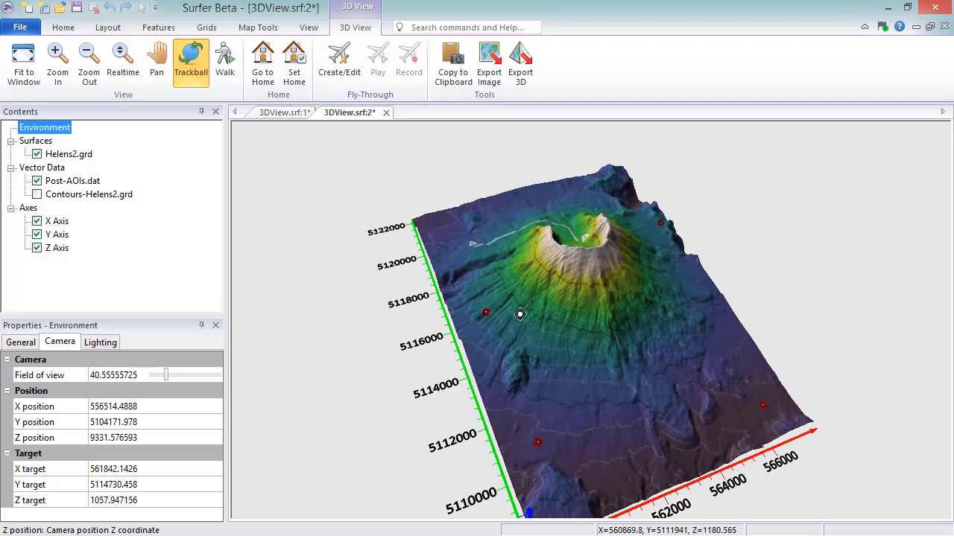
{"action": "left_click", "coordinate": [370, 23]}
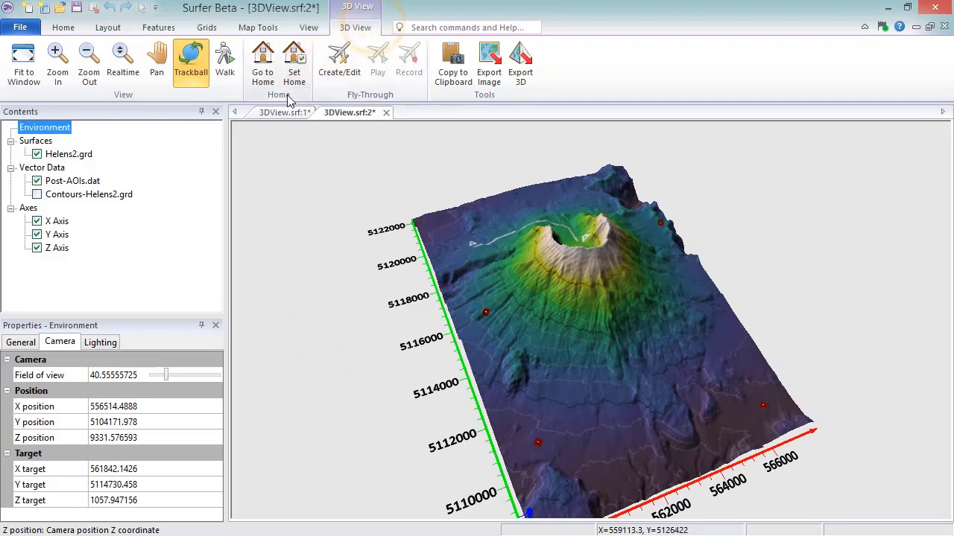
{"action": "left_click", "coordinate": [262, 71]}
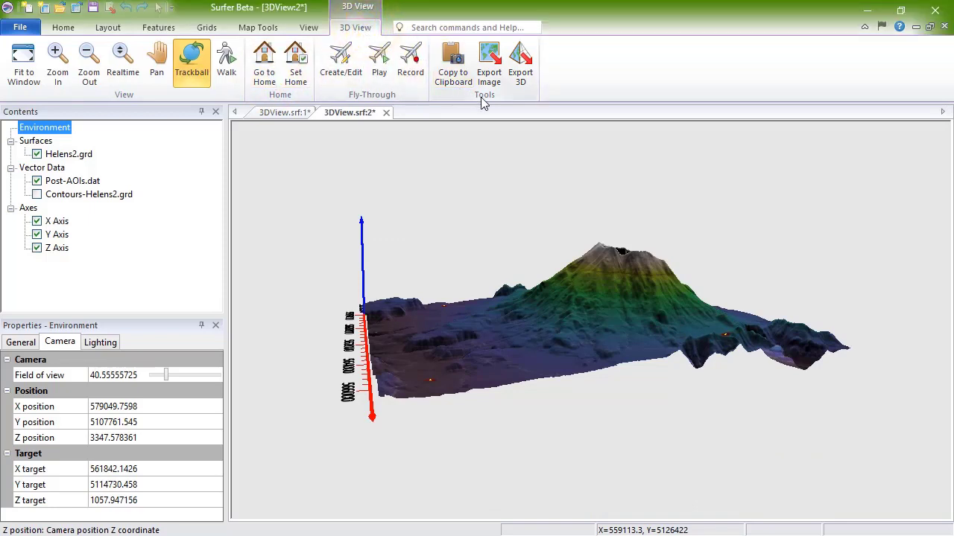
Paste a 5.00 x 2.75 in snapshot of the 3D view below Profile 1, then return
{"action": "left_click", "coordinate": [454, 74]}
{"action": "left_click", "coordinate": [280, 115]}
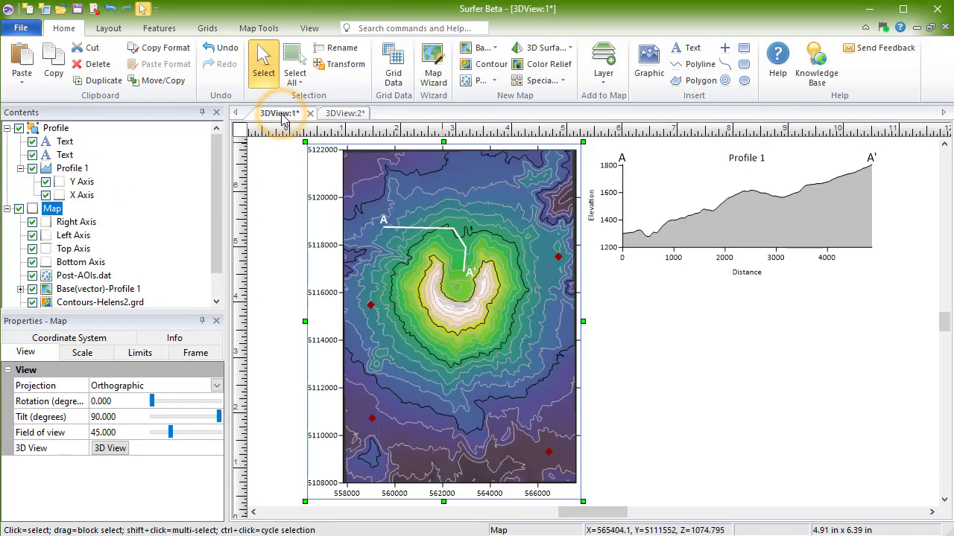
{"action": "key", "text": "ctrl+v"}
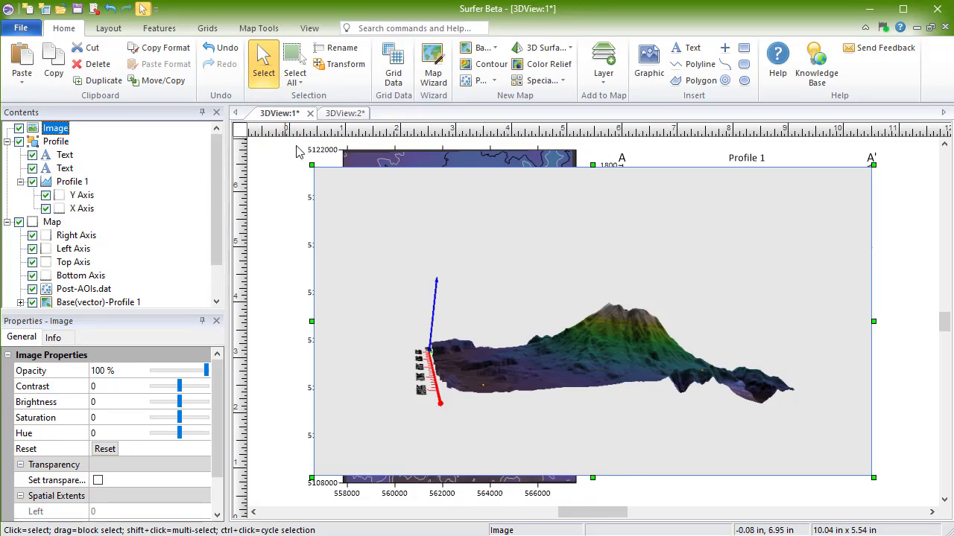
{"action": "left_click_drag", "start_coordinate": [311, 164], "coordinate": [592, 320]}
{"action": "left_click_drag", "start_coordinate": [720, 392], "coordinate": [738, 364]}
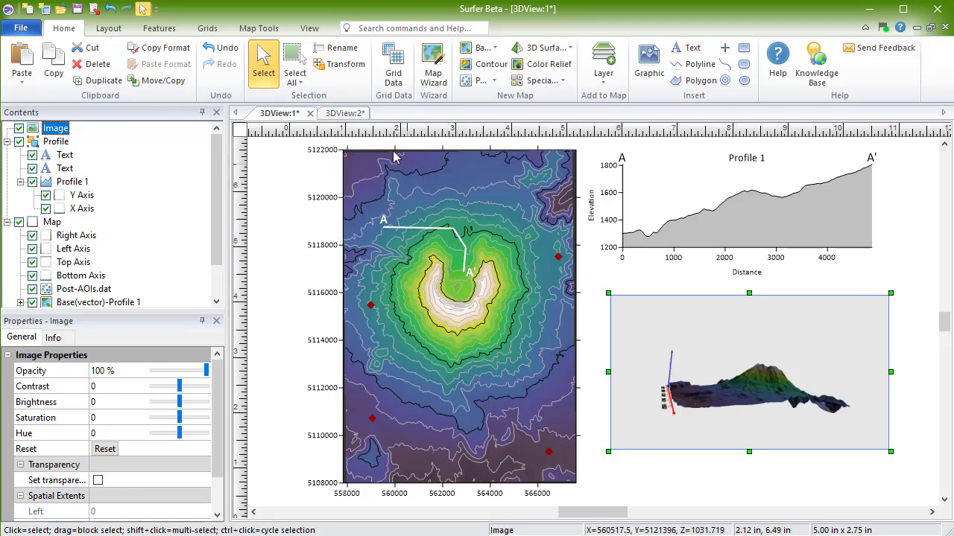
{"action": "left_click", "coordinate": [344, 113]}
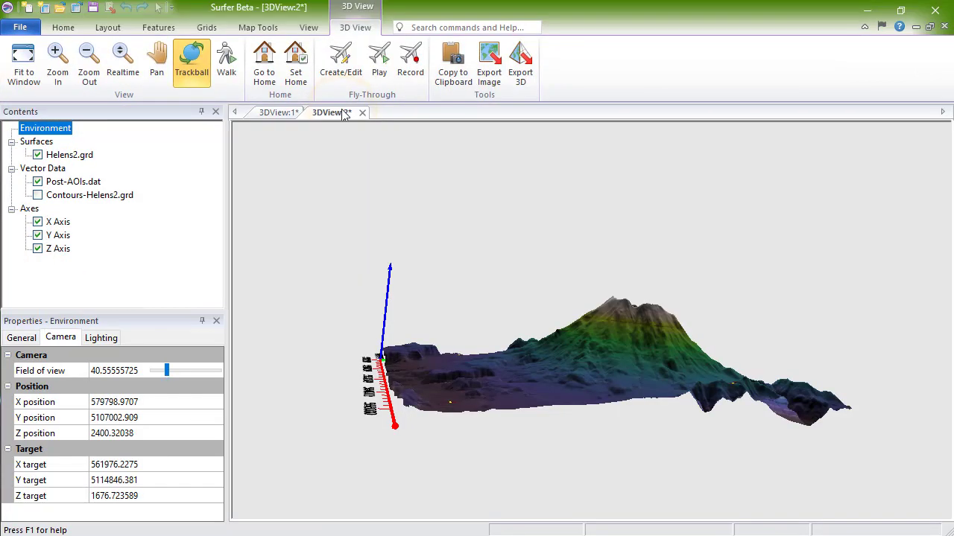
Show the 3D Environment lighting settings: Smooth model, light at 135° horizontal and 45° vertical
{"action": "left_click", "coordinate": [374, 30]}
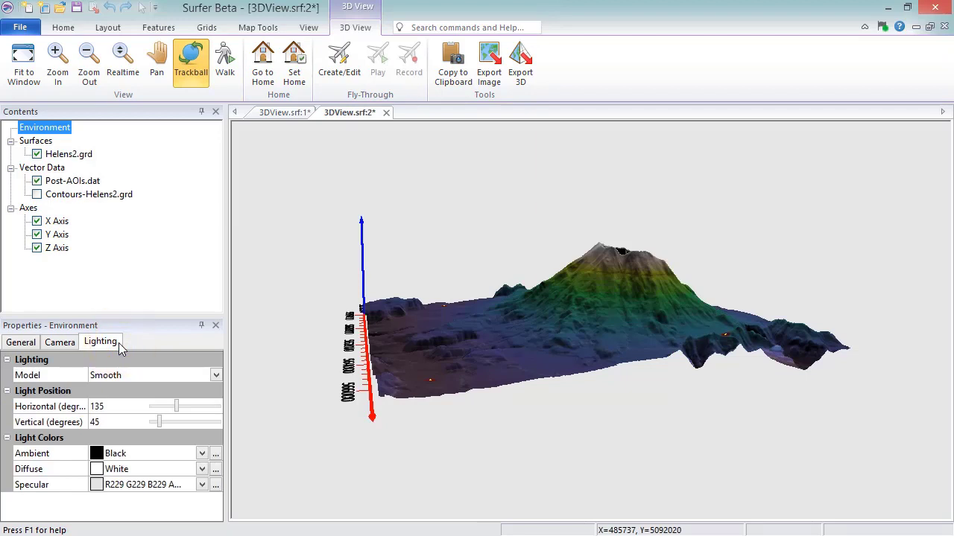
Try Flat lighting on the terrain, then switch the lighting model back to Smooth
{"action": "left_click", "coordinate": [217, 375]}
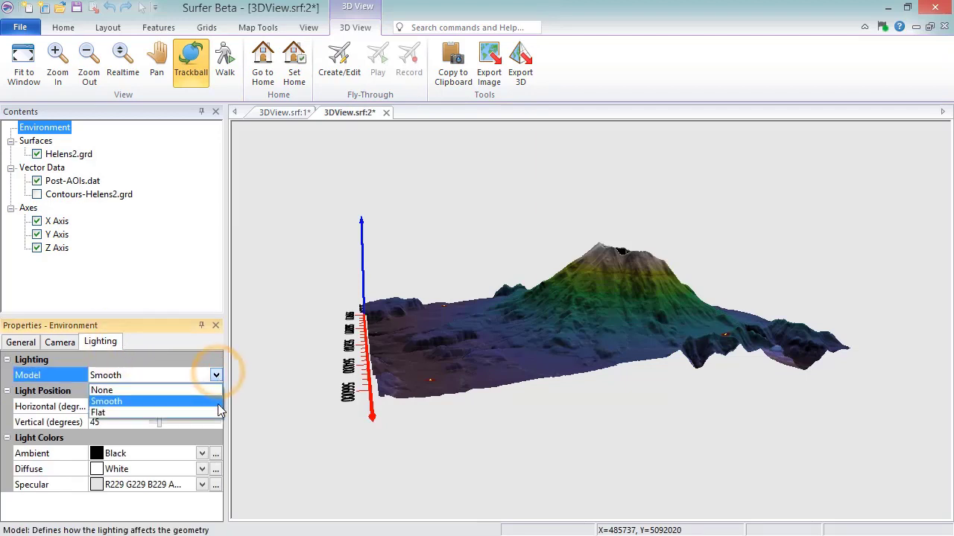
{"action": "left_click", "coordinate": [218, 409]}
{"action": "left_click", "coordinate": [216, 374]}
{"action": "left_click", "coordinate": [217, 402]}
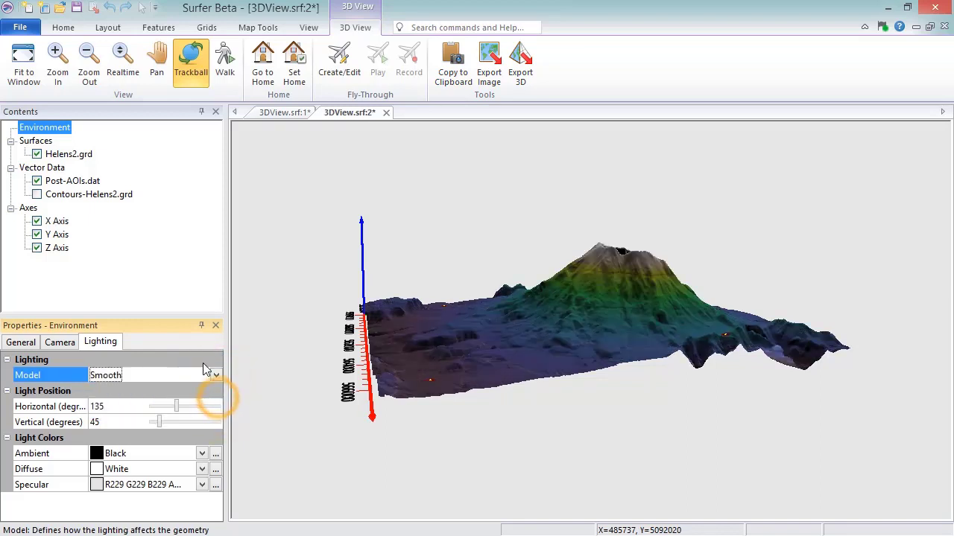
Aim the light at 60° horizontal and 120° vertical, keeping the ambient light black
{"action": "left_click", "coordinate": [184, 409]}
{"action": "mouse_move", "coordinate": [186, 412]}
{"action": "left_mouse_down"}
{"action": "mouse_move", "coordinate": [161, 409]}
{"action": "mouse_move", "coordinate": [194, 426]}
{"action": "mouse_move", "coordinate": [179, 426]}
{"action": "left_mouse_up"}
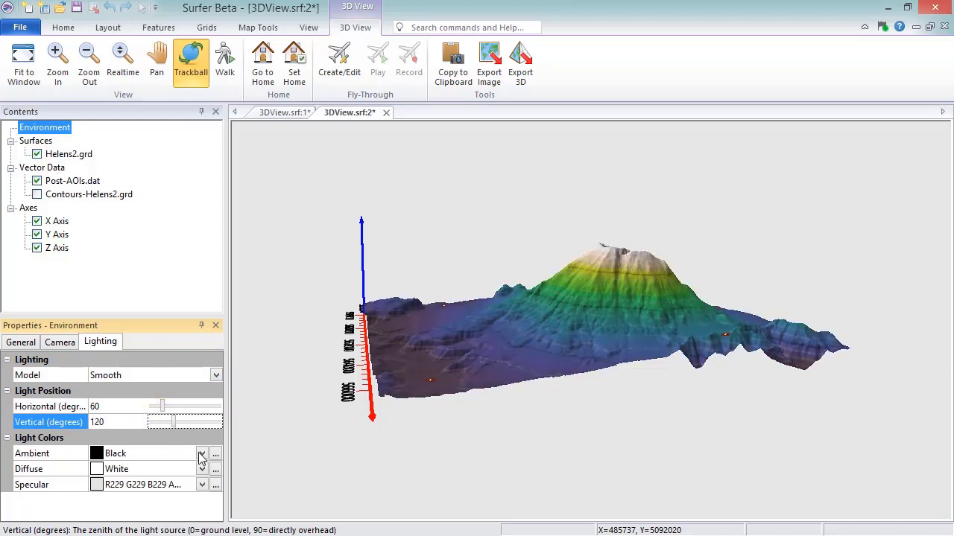
{"action": "left_click", "coordinate": [201, 454]}
{"action": "left_click", "coordinate": [201, 455]}
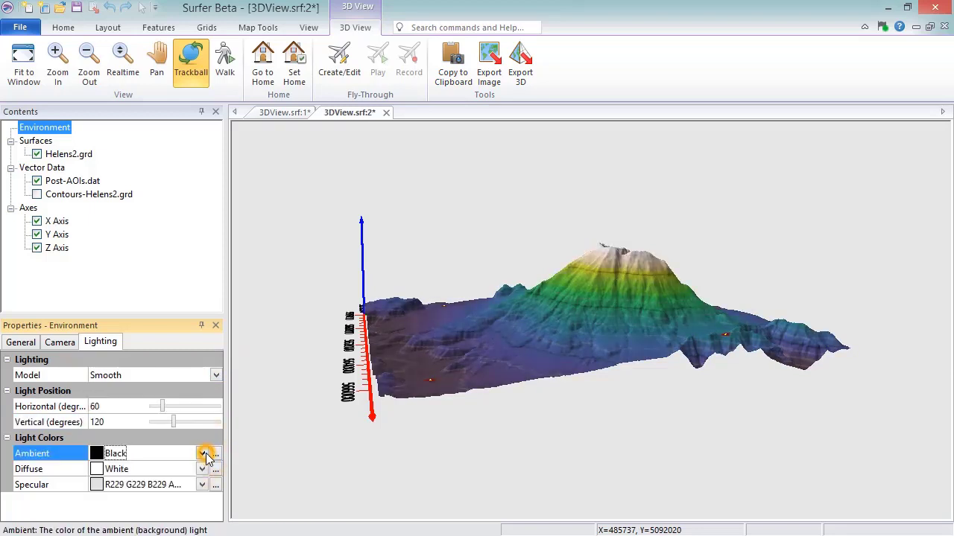
{"action": "left_click", "coordinate": [39, 140]}
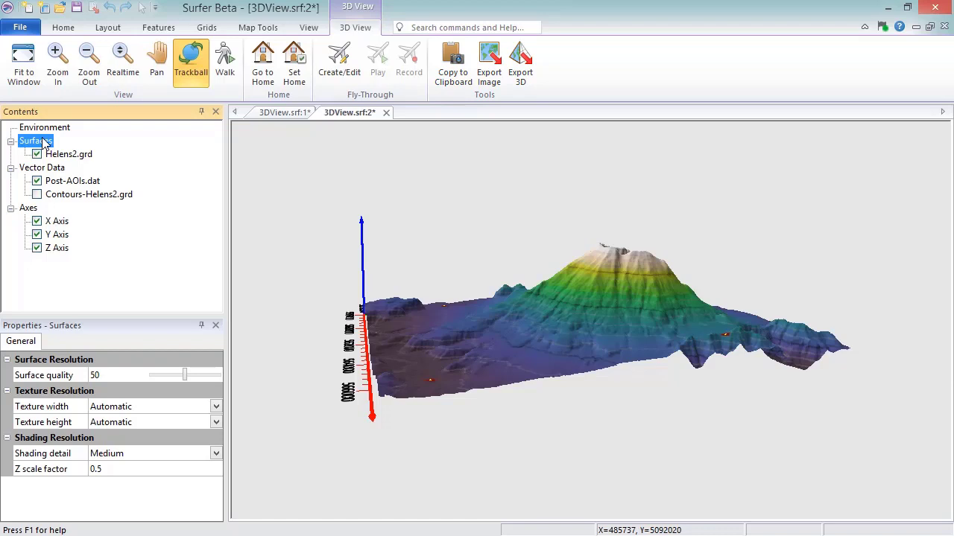
Set surface quality to 81, keeping texture width and height on Automatic
{"action": "left_click_drag", "start_coordinate": [186, 376], "coordinate": [242, 385]}
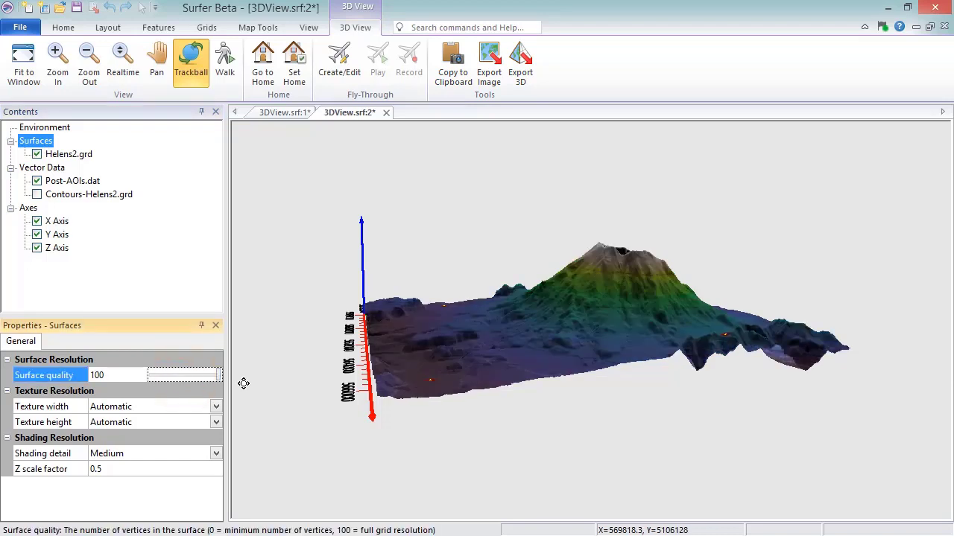
{"action": "left_click_drag", "start_coordinate": [219, 377], "coordinate": [206, 381]}
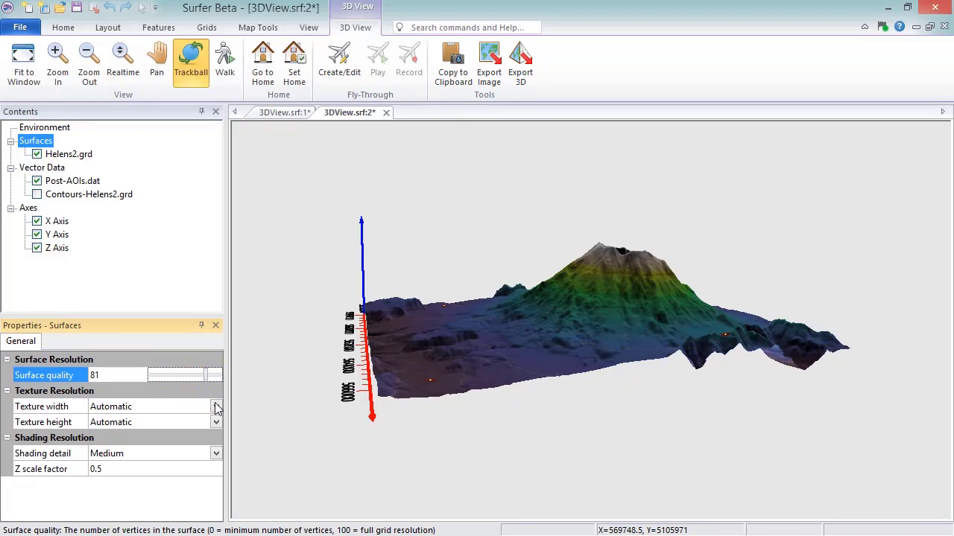
{"action": "left_click", "coordinate": [217, 406]}
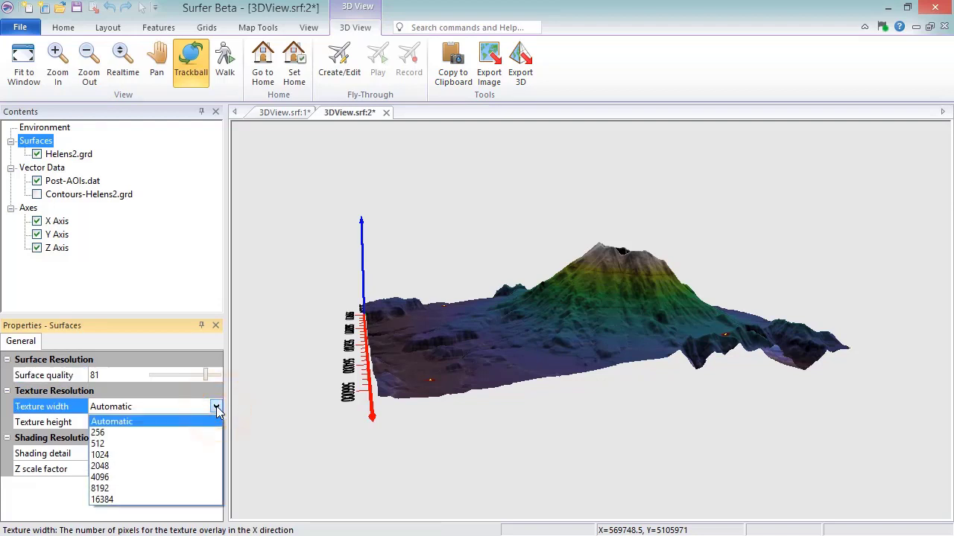
{"action": "left_click", "coordinate": [216, 406]}
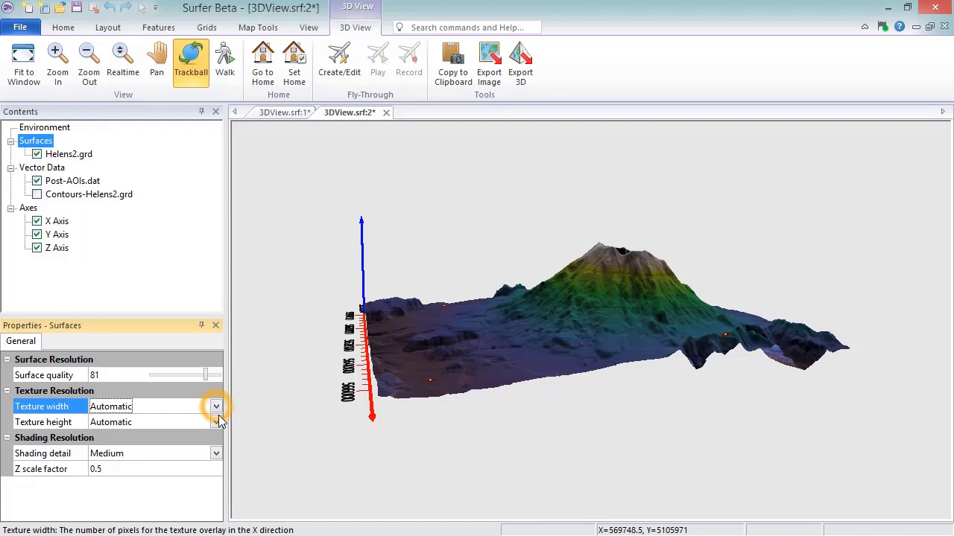
{"action": "left_click", "coordinate": [216, 422]}
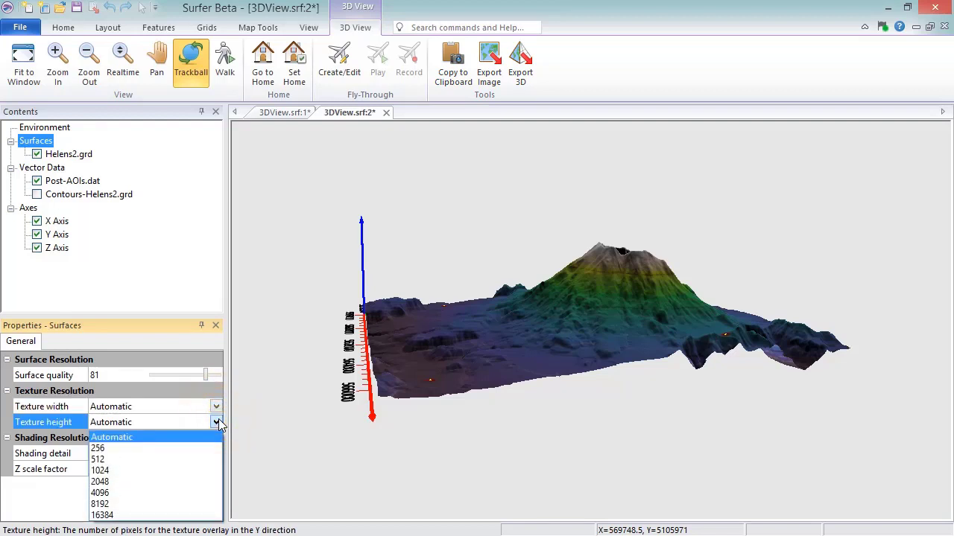
{"action": "left_click", "coordinate": [217, 423]}
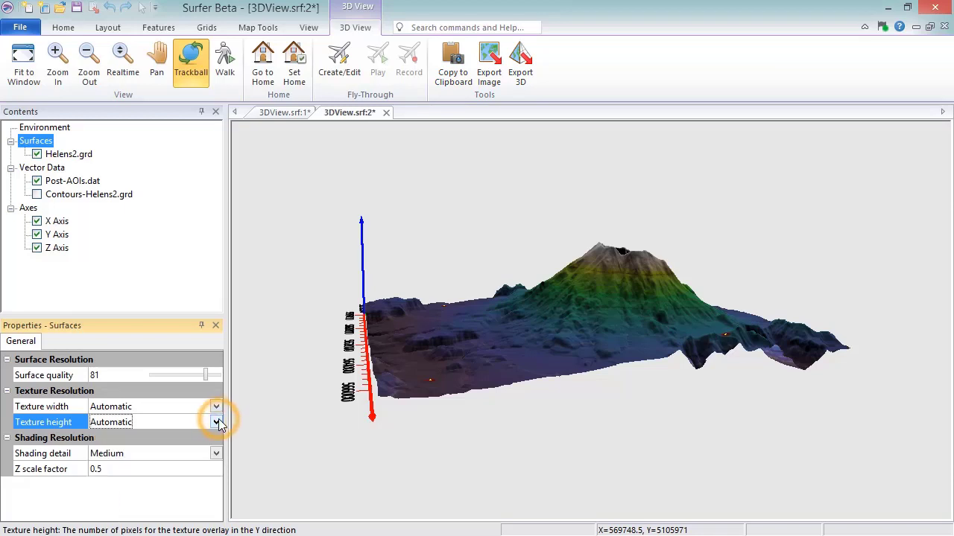
{"action": "left_click", "coordinate": [71, 155]}
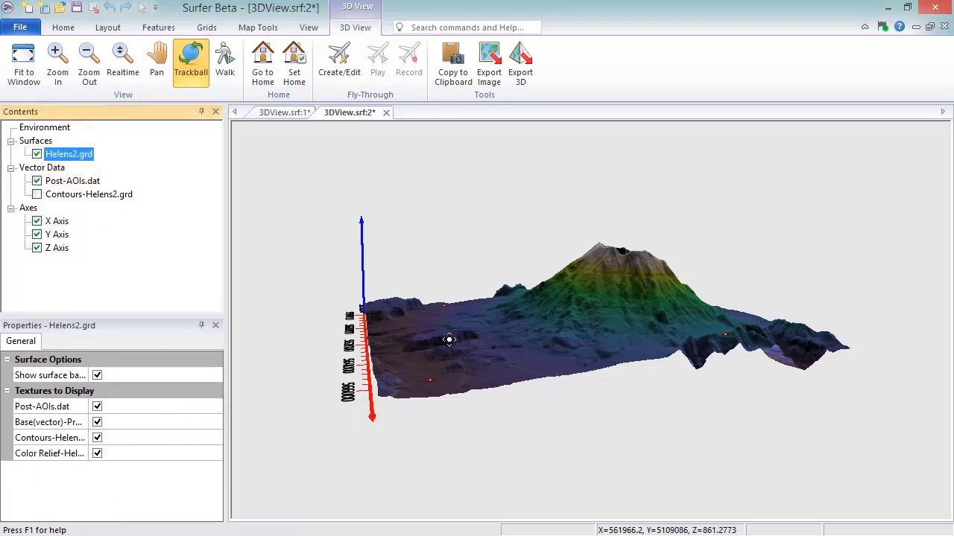
Orbit the terrain and hide its contour lines and surface background, keeping Color Relief shown
{"action": "left_click", "coordinate": [780, 345]}
{"action": "left_click_drag", "start_coordinate": [780, 345], "coordinate": [288, 348]}
{"action": "left_click_drag", "start_coordinate": [546, 336], "coordinate": [530, 384]}
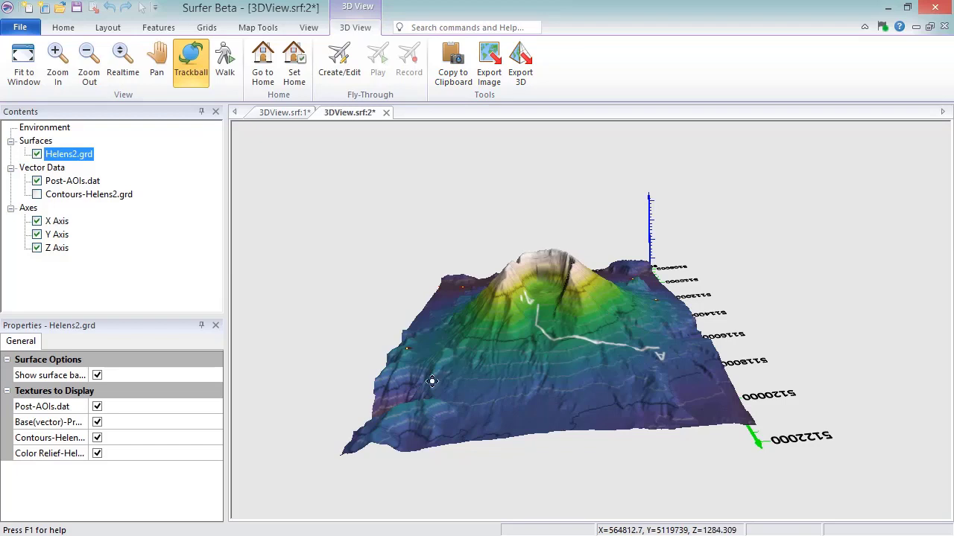
{"action": "left_click", "coordinate": [97, 454]}
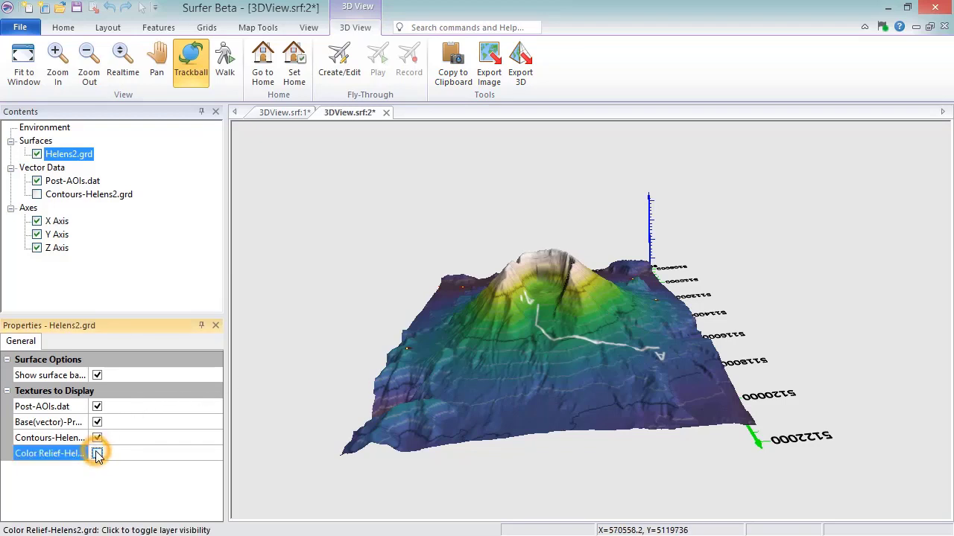
{"action": "left_click", "coordinate": [97, 440]}
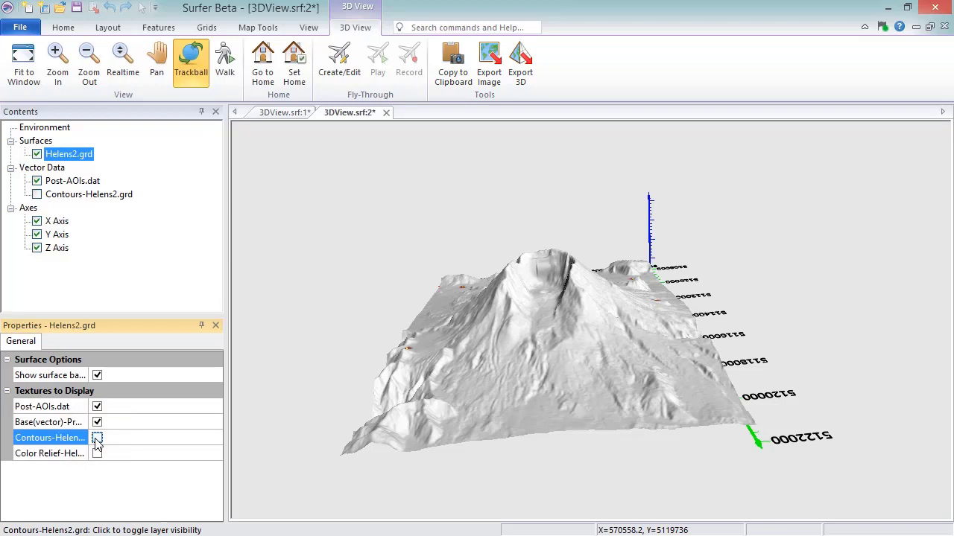
{"action": "left_click", "coordinate": [98, 376]}
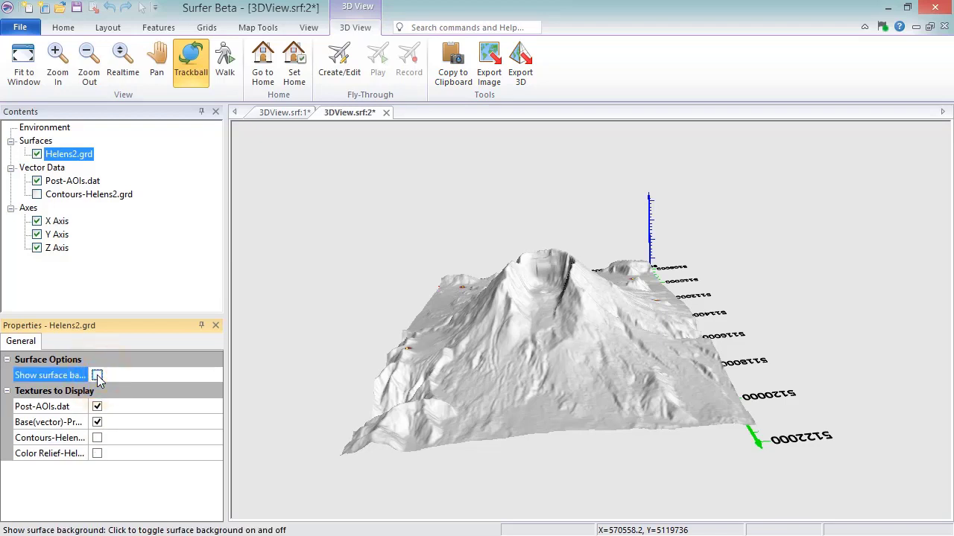
{"action": "left_click", "coordinate": [97, 454]}
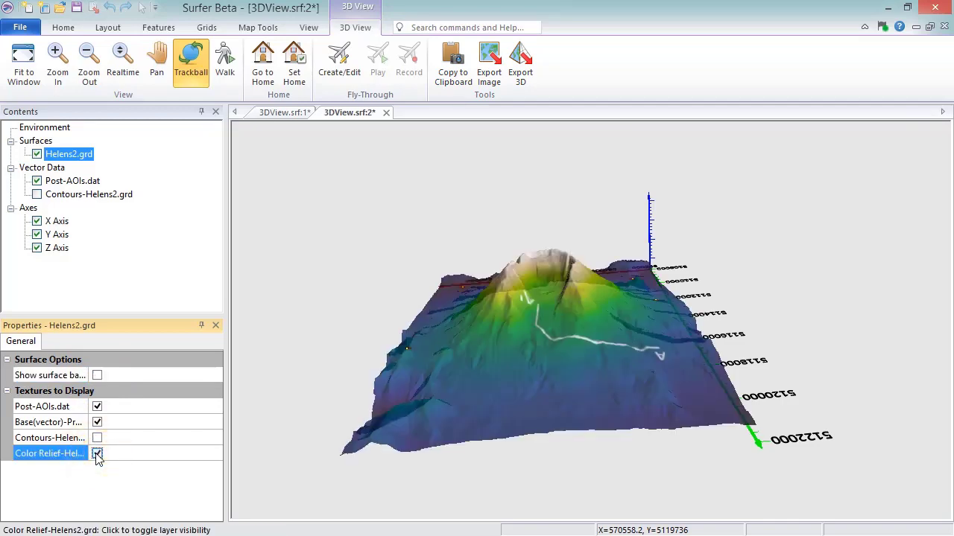
Return to the home view, hide the Post-AOIs.dat texture and turn the surface background on
{"action": "left_click_drag", "start_coordinate": [775, 433], "coordinate": [432, 438]}
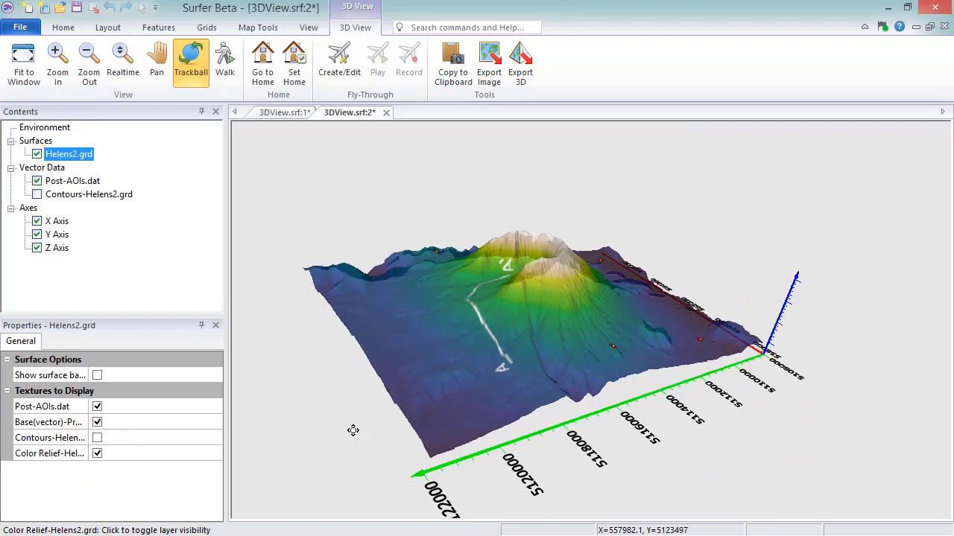
{"action": "left_click", "coordinate": [268, 77]}
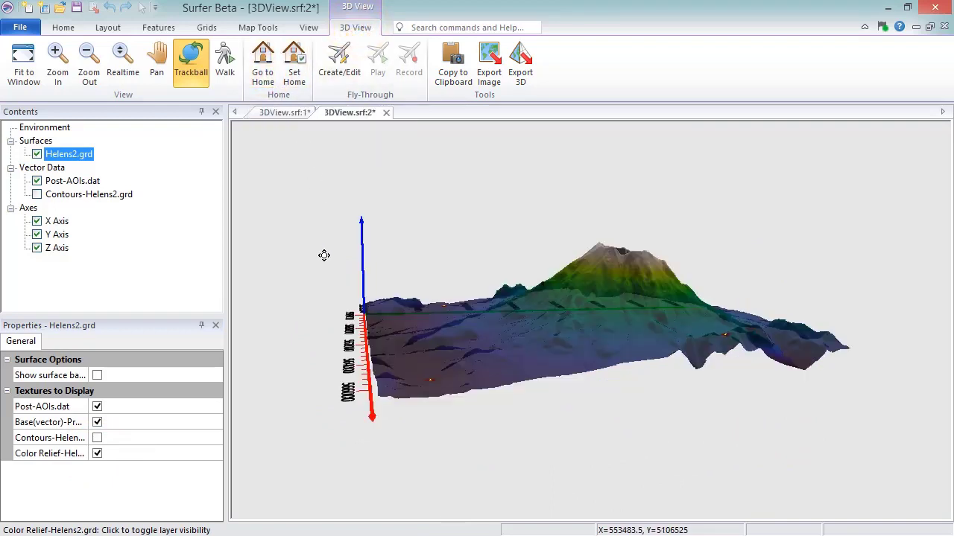
{"action": "left_click", "coordinate": [98, 408]}
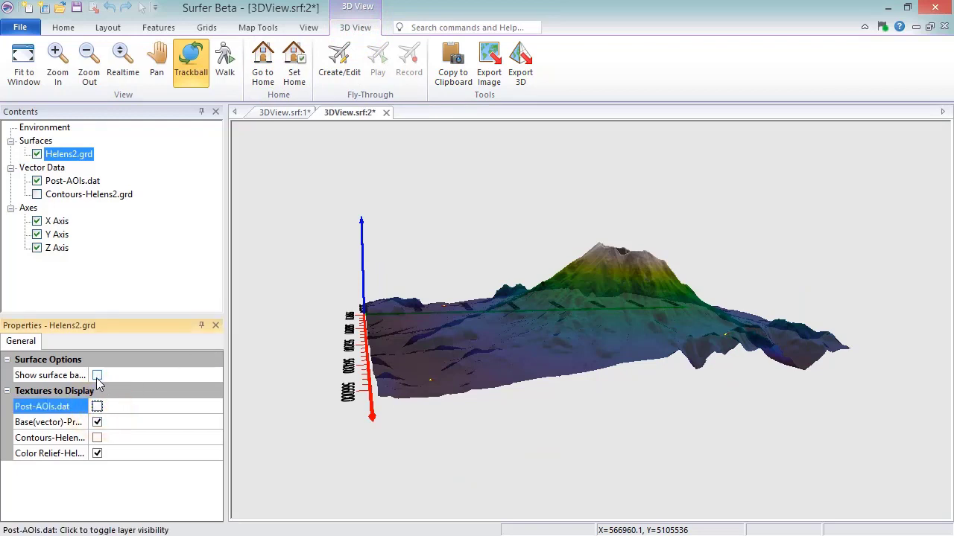
{"action": "left_click", "coordinate": [97, 376]}
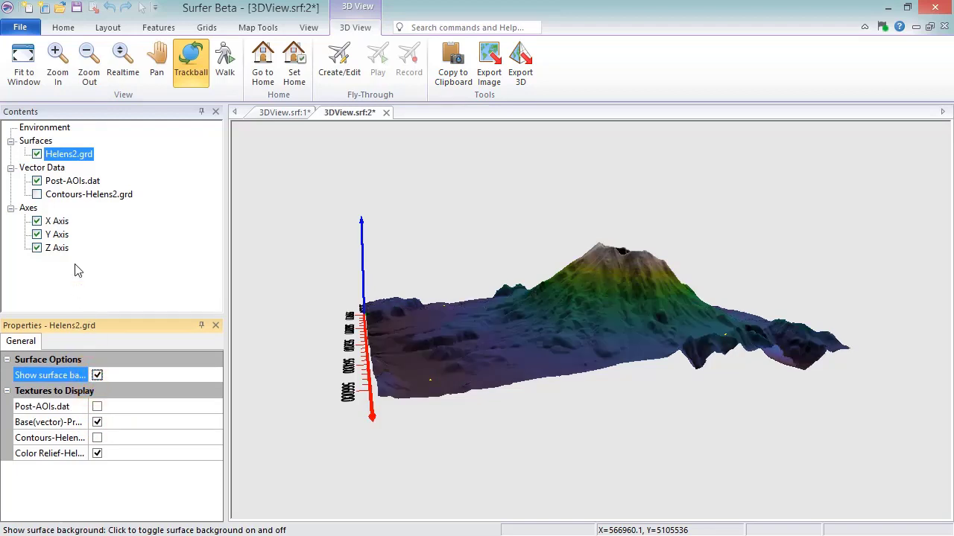
{"action": "left_click", "coordinate": [49, 170]}
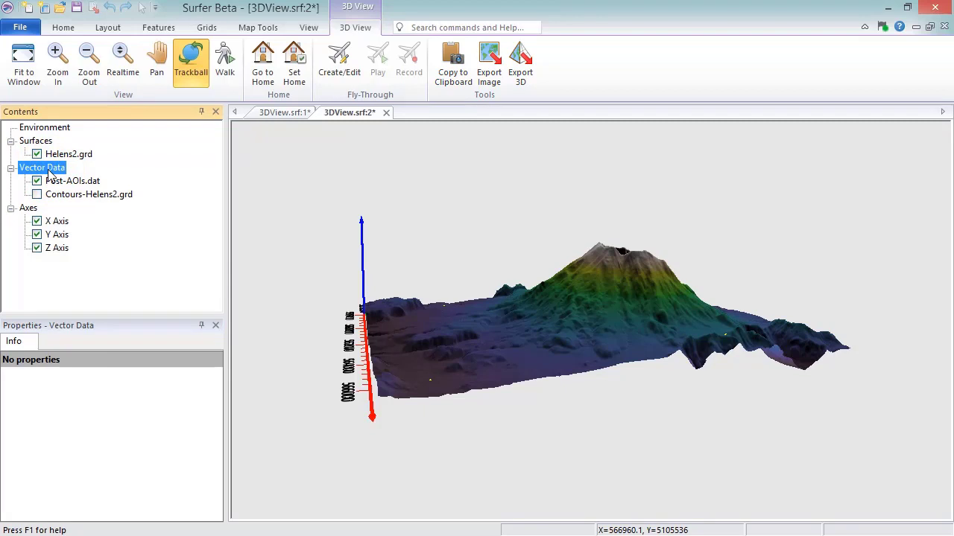
Show the Post-AOIs.dat points as Cube symbols of size 0.2
{"action": "left_click", "coordinate": [90, 183]}
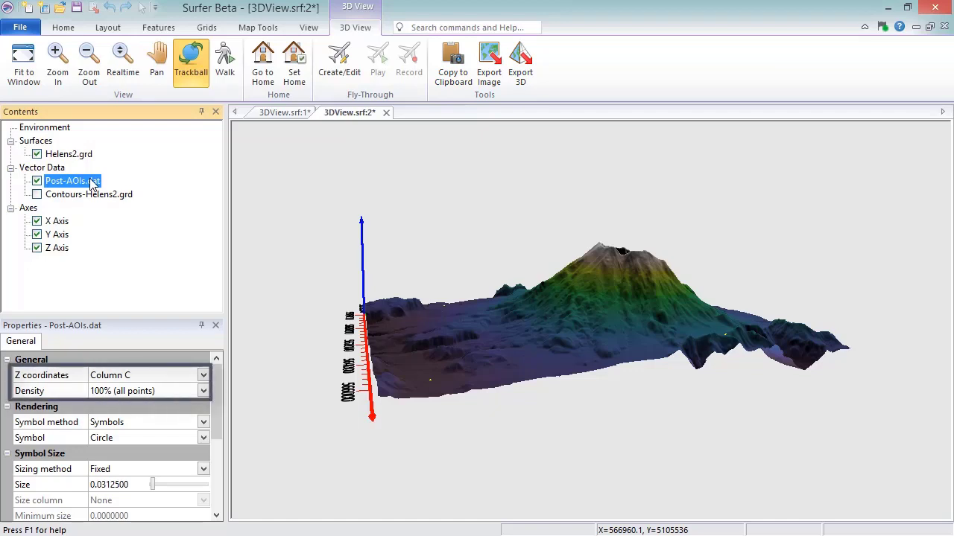
{"action": "left_click", "coordinate": [203, 438]}
{"action": "left_click", "coordinate": [202, 475]}
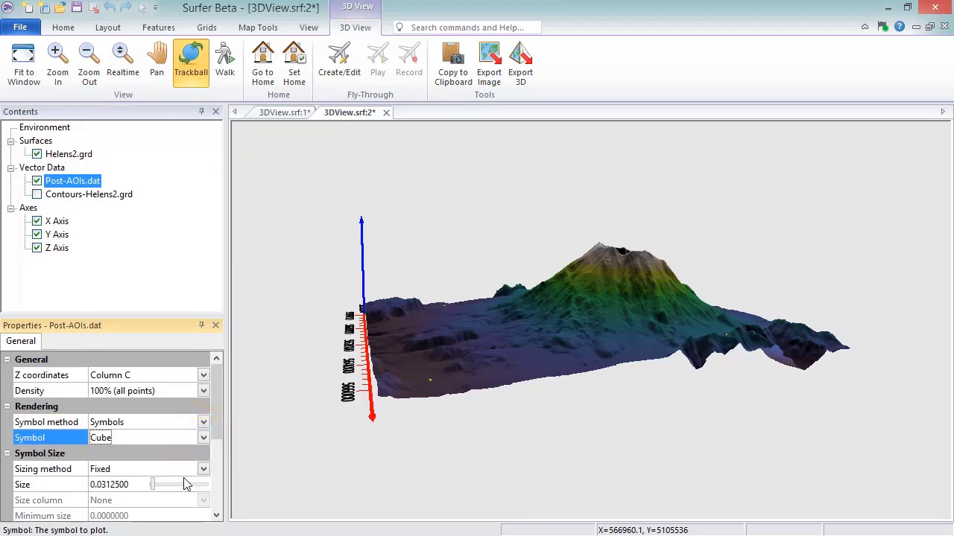
{"action": "left_click", "coordinate": [106, 488]}
{"action": "type", "text": "0.2"}
{"action": "key", "text": "Return"}
Set the symbol colour method to Same as plot so the cubes turn red
{"action": "scroll", "coordinate": [213, 426], "scroll_direction": "down", "scroll_amount": 5}
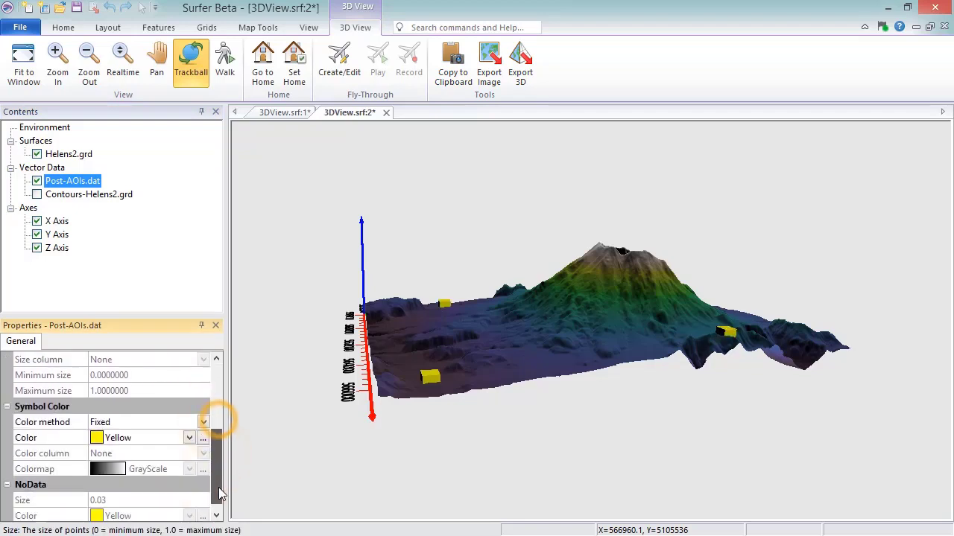
{"action": "left_click", "coordinate": [203, 406]}
{"action": "left_click", "coordinate": [181, 422]}
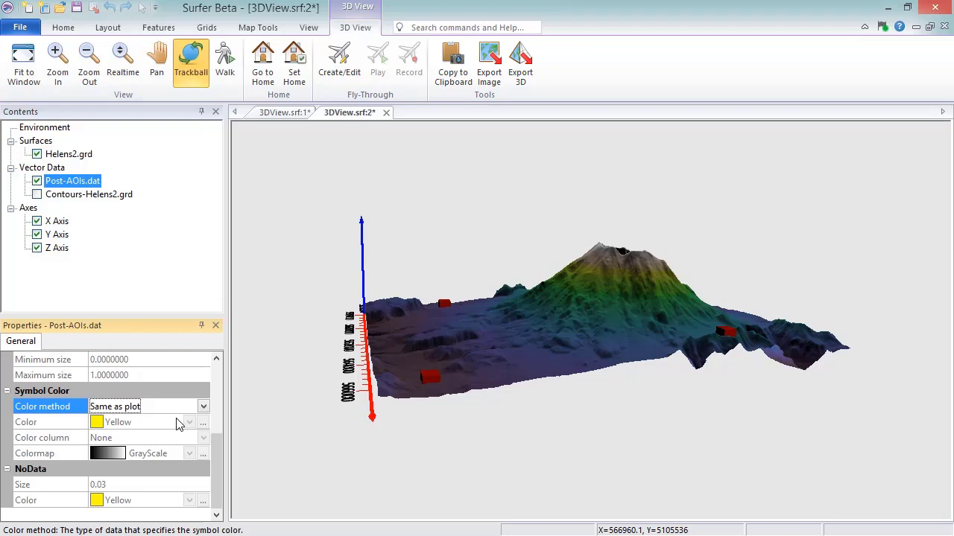
{"action": "left_click", "coordinate": [58, 222]}
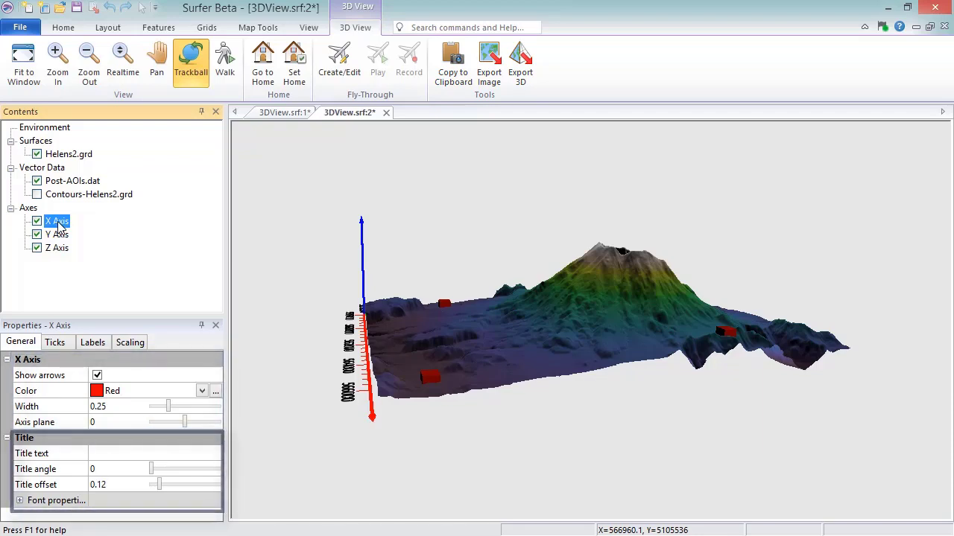
Review the X Axis Ticks, Labels and Scaling, with manual scaling from 557820 to 567600
{"action": "left_click", "coordinate": [63, 345]}
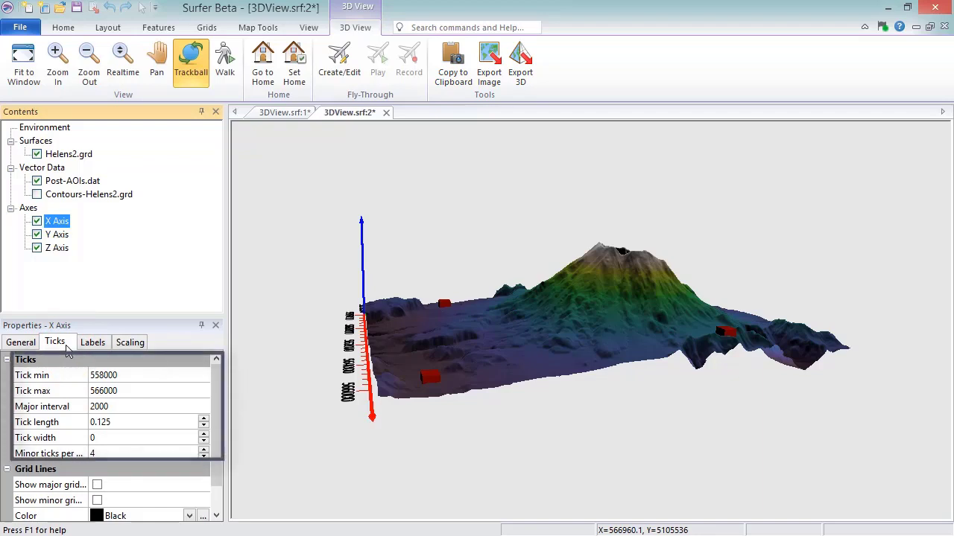
{"action": "left_click", "coordinate": [220, 463]}
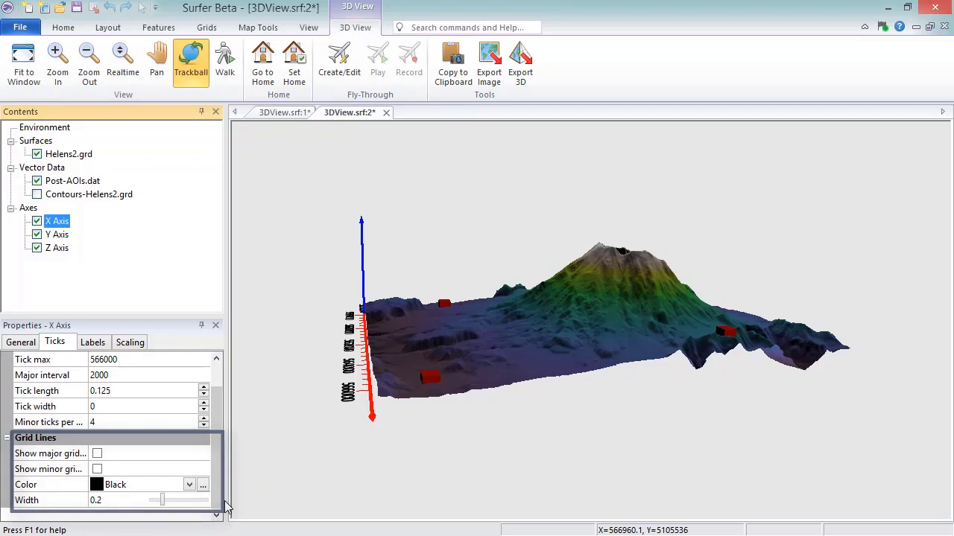
{"action": "left_click", "coordinate": [111, 347]}
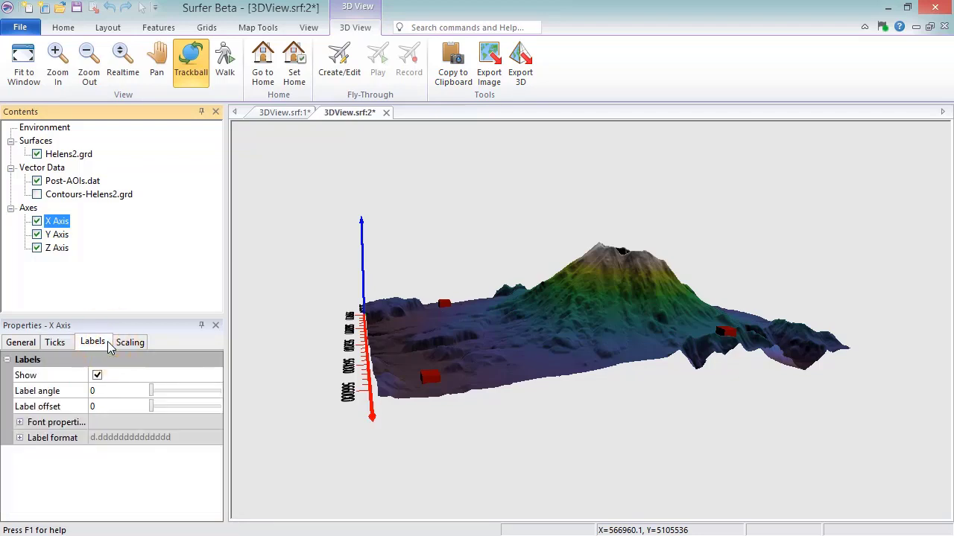
{"action": "left_click", "coordinate": [146, 344]}
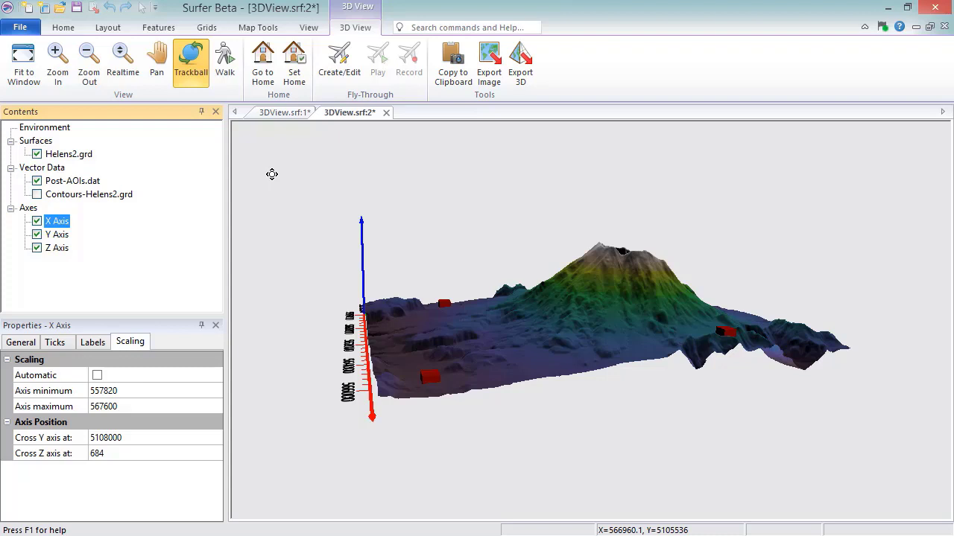
{"action": "left_click", "coordinate": [358, 23]}
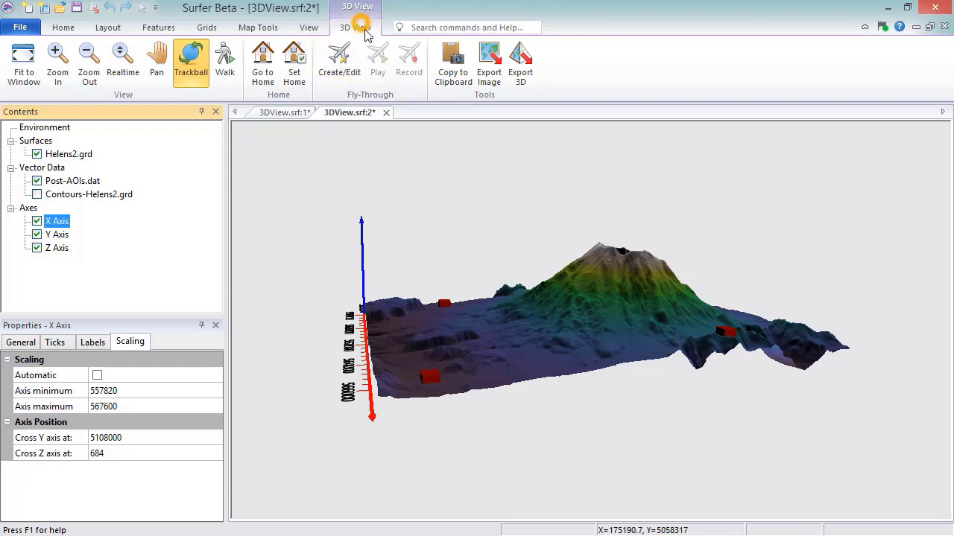
Create a flight path using Base(vector)-Profile 1:Polyline as the input vector path
{"action": "left_click", "coordinate": [345, 75]}
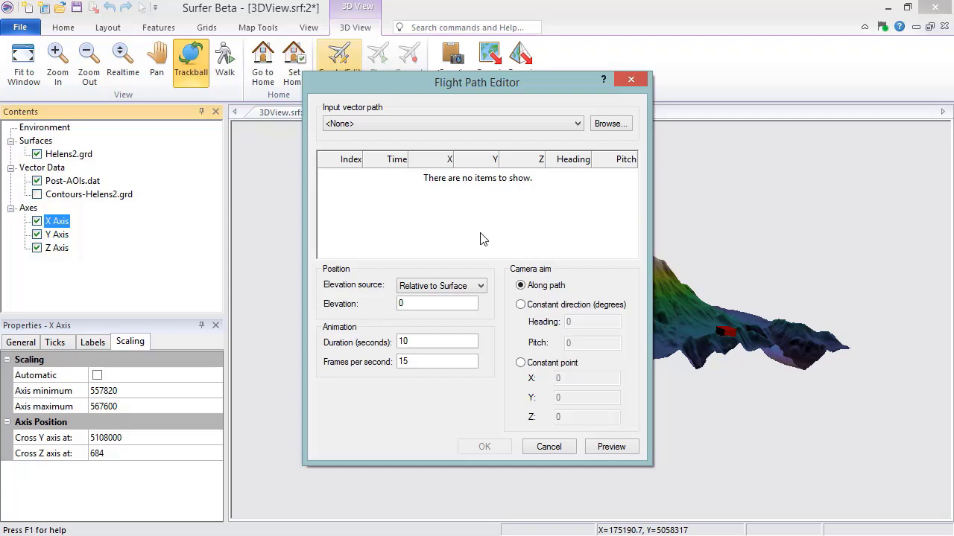
{"action": "left_click", "coordinate": [577, 123]}
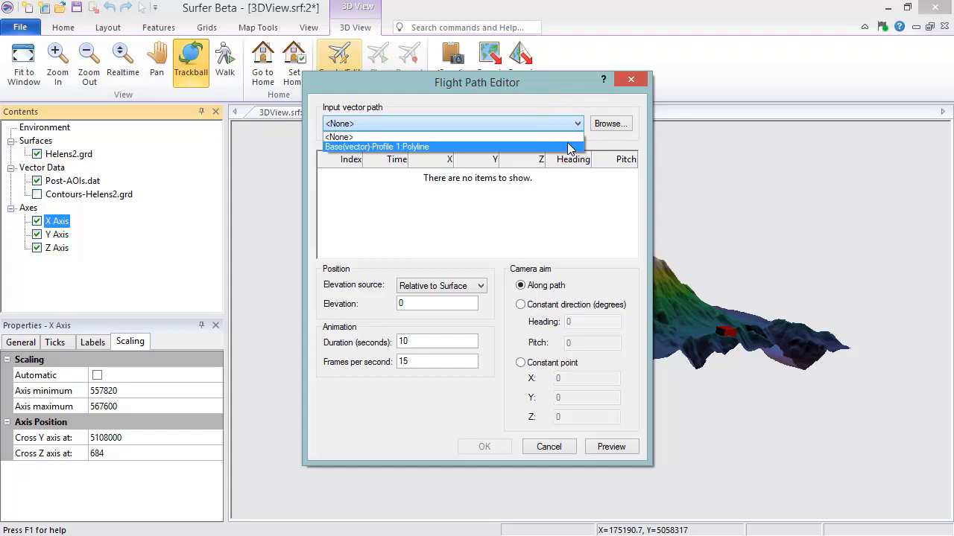
{"action": "left_click", "coordinate": [570, 147]}
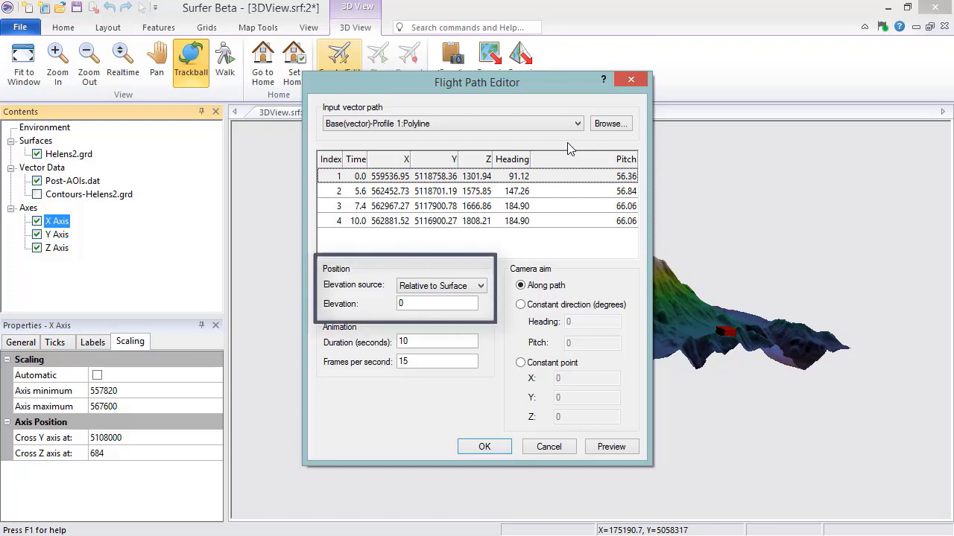
Fly the path 150 above the surface over a 5-second duration and apply it
{"action": "left_click", "coordinate": [482, 287]}
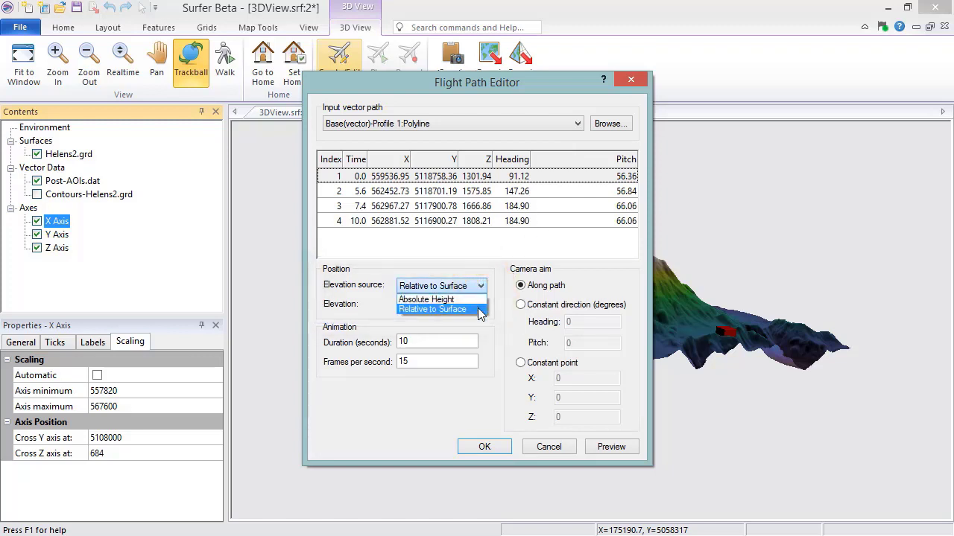
{"action": "left_click", "coordinate": [479, 310]}
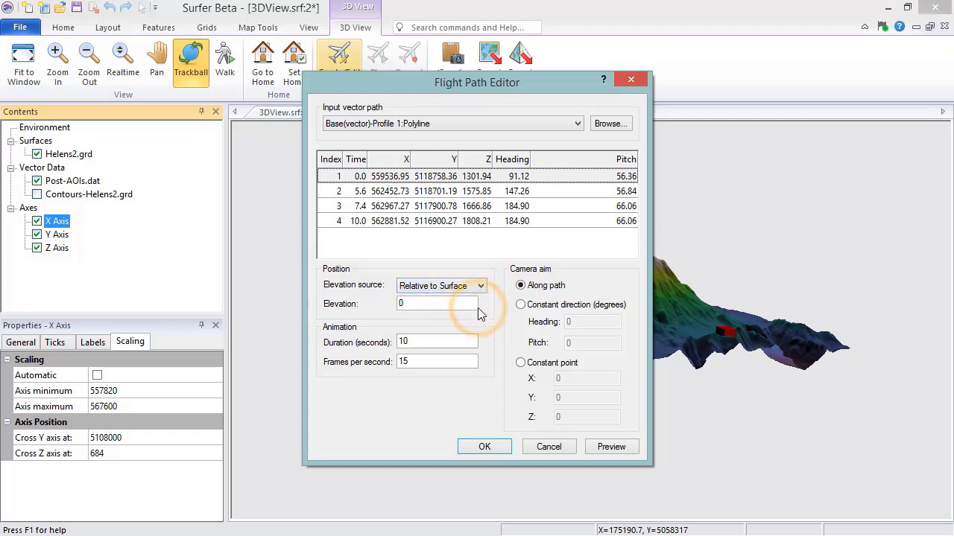
{"action": "left_click", "coordinate": [440, 304]}
{"action": "key", "text": "BackSpace"}
{"action": "type", "text": "150"}
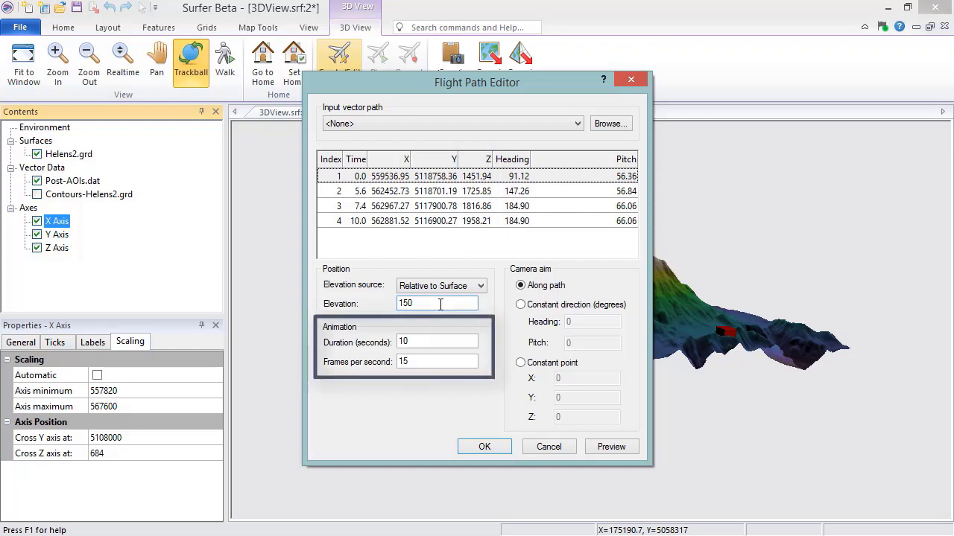
{"action": "double_click", "coordinate": [418, 342]}
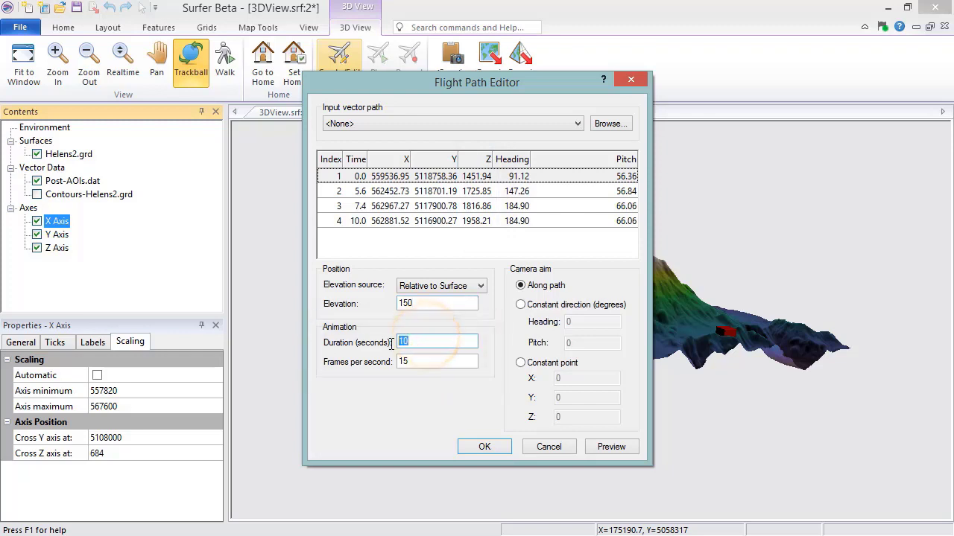
{"action": "type", "text": "5"}
{"action": "left_click", "coordinate": [503, 449]}
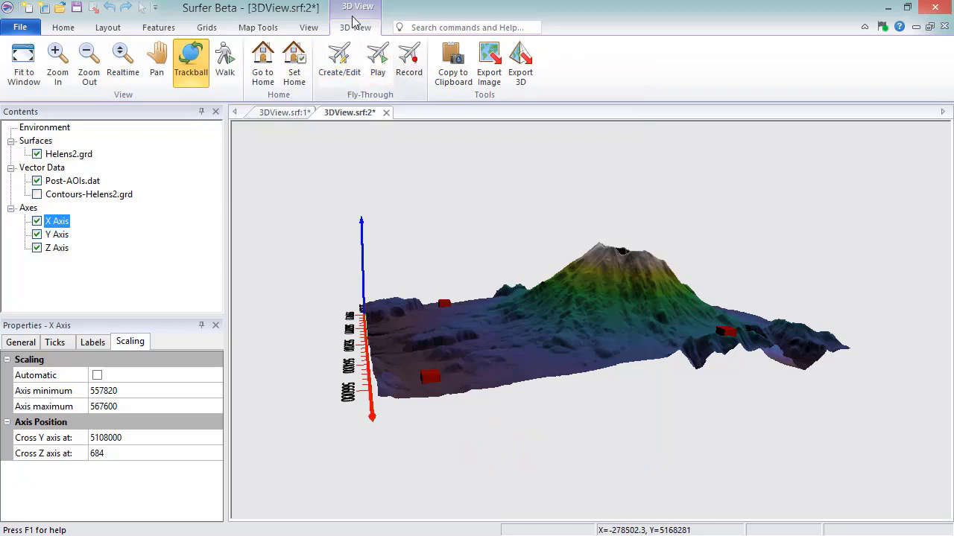
Recheck the flight path unchanged, play the fly-through, and start recording it as AVI
{"action": "left_click", "coordinate": [351, 79]}
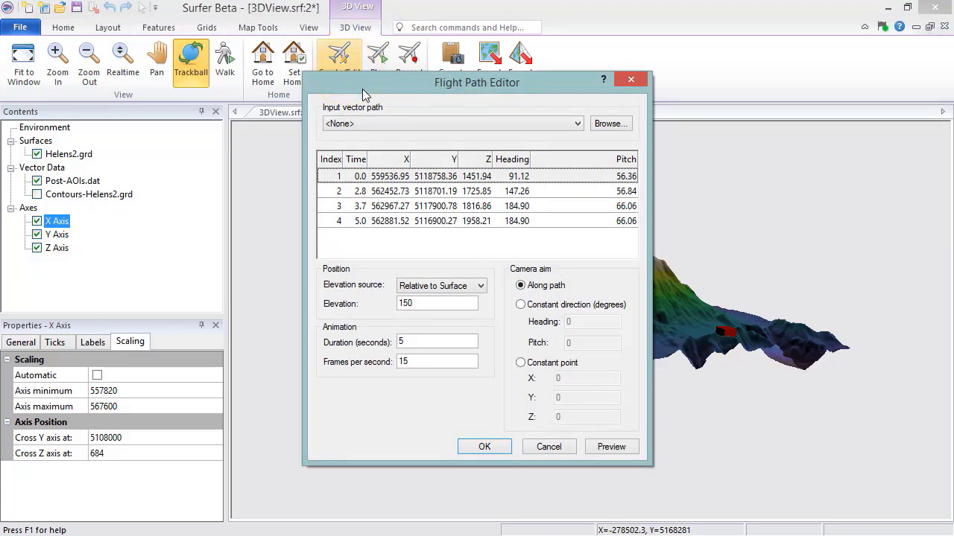
{"action": "left_click", "coordinate": [491, 447]}
{"action": "left_click", "coordinate": [369, 27]}
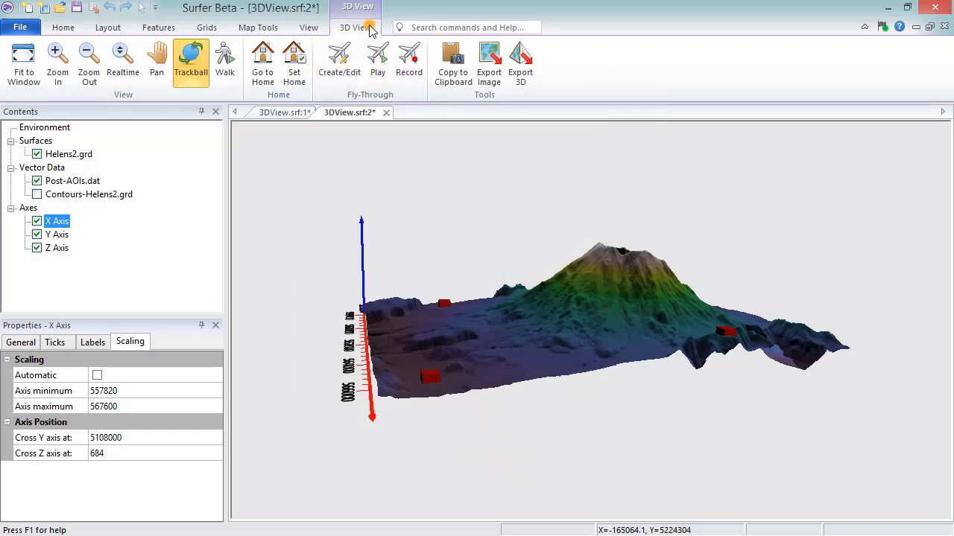
{"action": "left_click", "coordinate": [378, 74]}
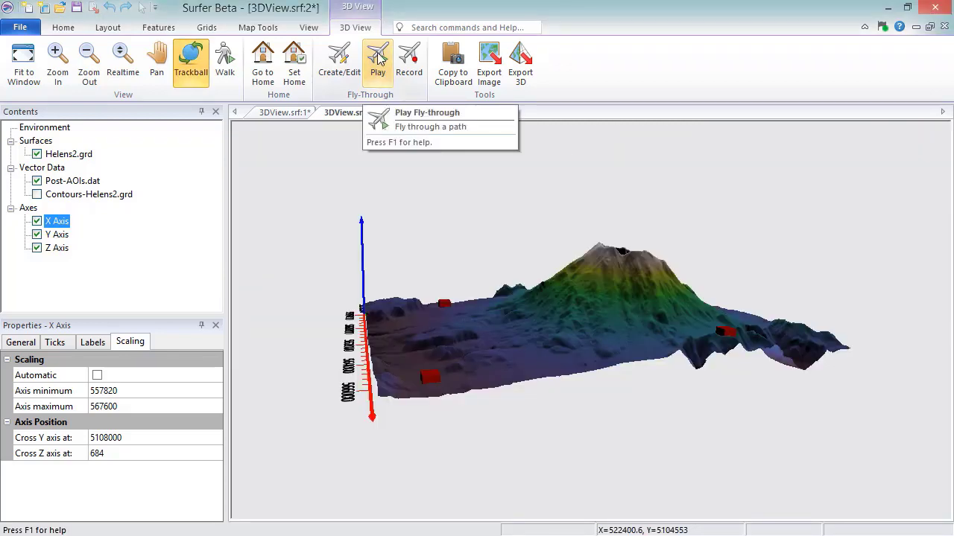
{"action": "left_click", "coordinate": [356, 27]}
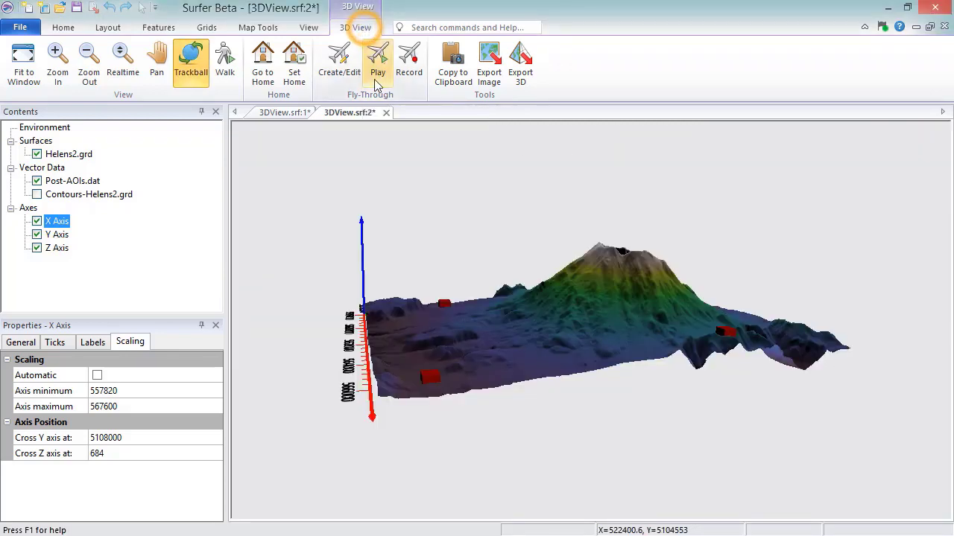
{"action": "left_click", "coordinate": [418, 72]}
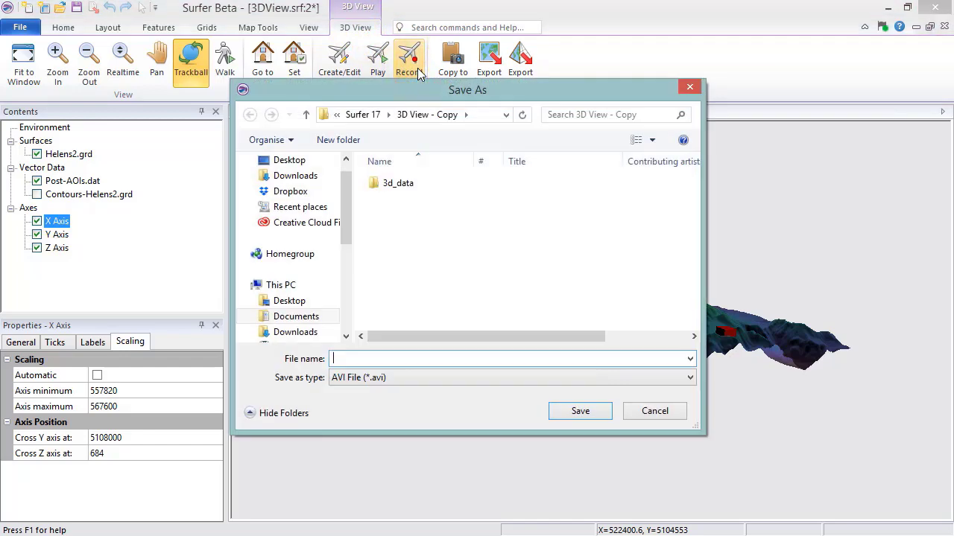
Cancel the AVI Save As dialog without saving a video
{"action": "left_click", "coordinate": [654, 411]}
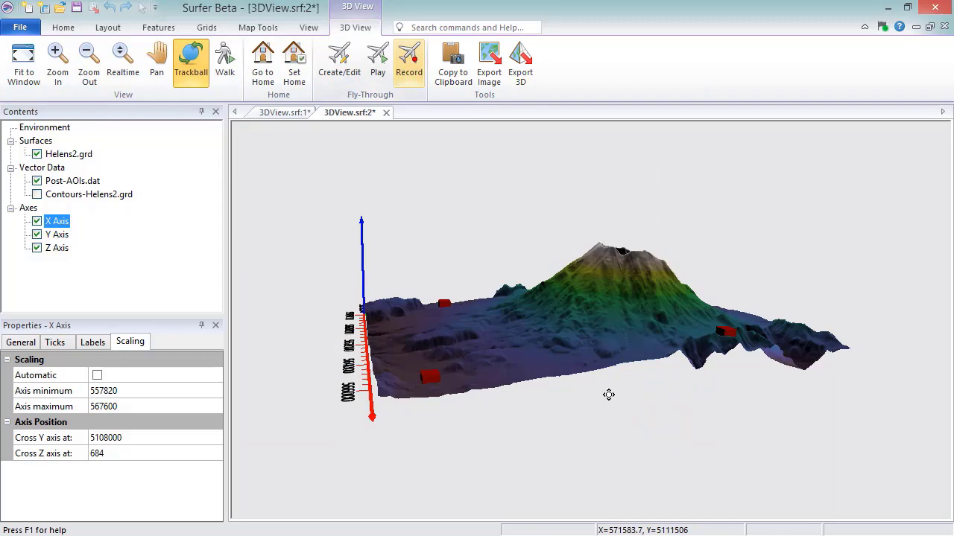